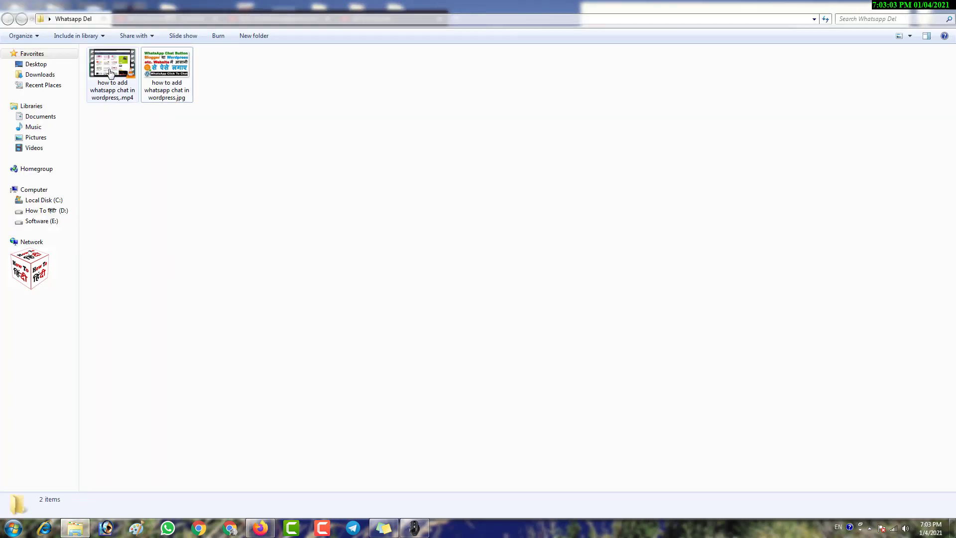
Step: Check the tutorial's jpg and mp4 files, then bring up the YouTube home feed in Firefox
left_click(173, 94)
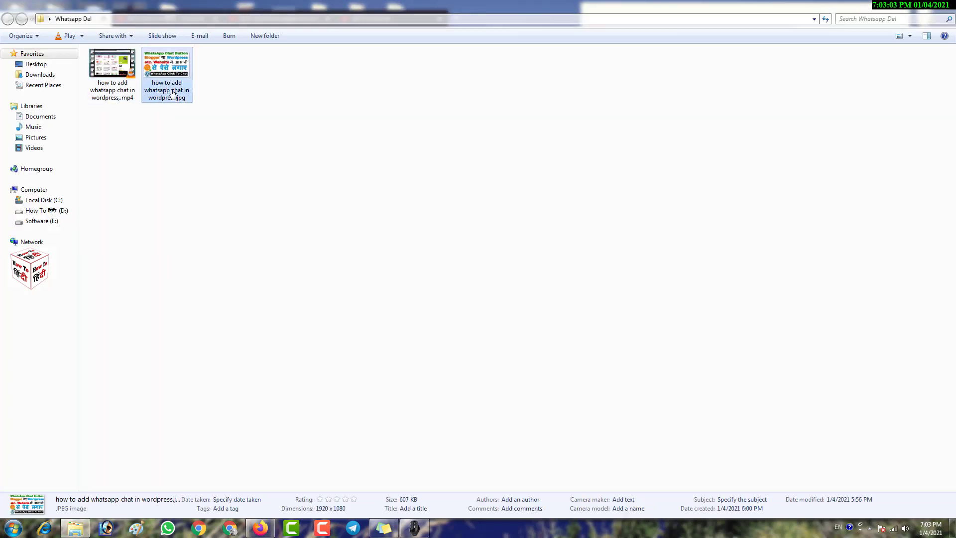
left_click(110, 73)
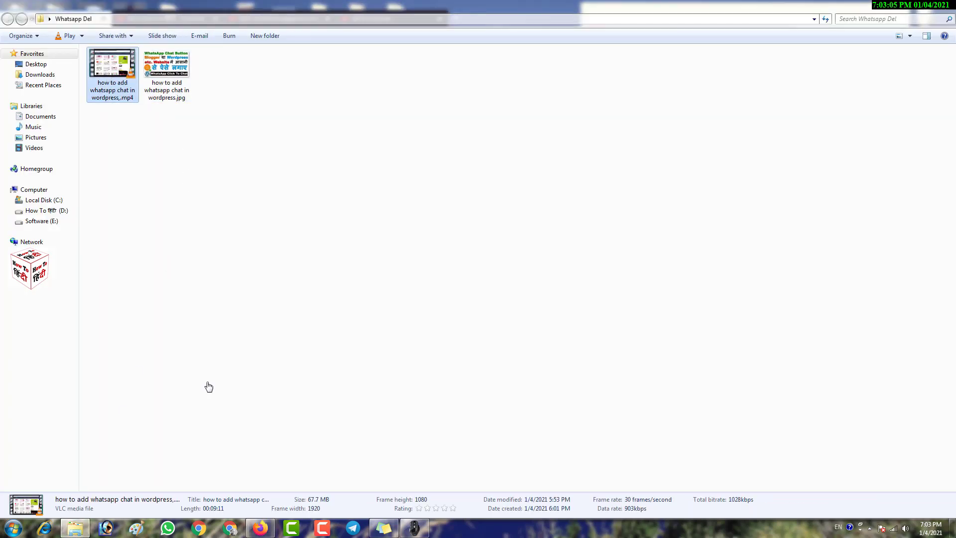
left_click(256, 526)
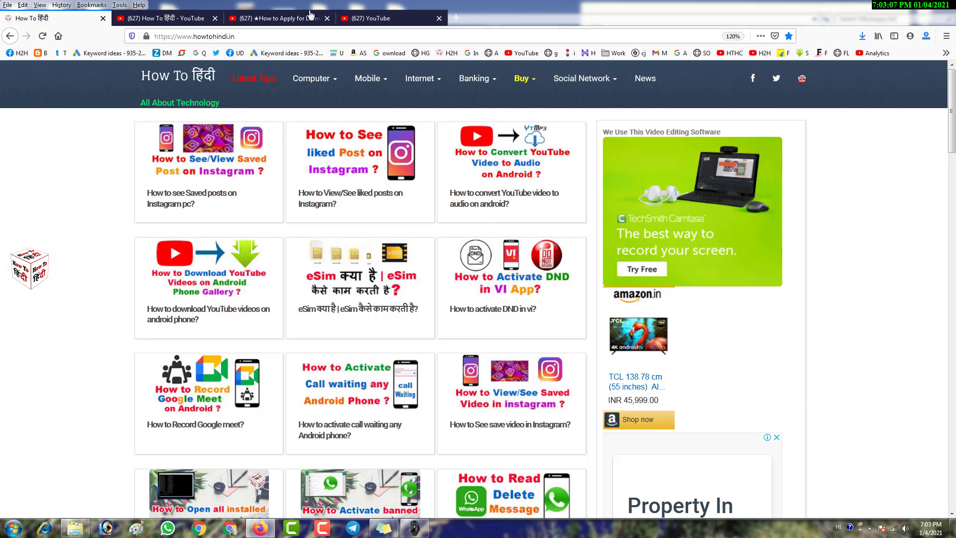
left_click(371, 18)
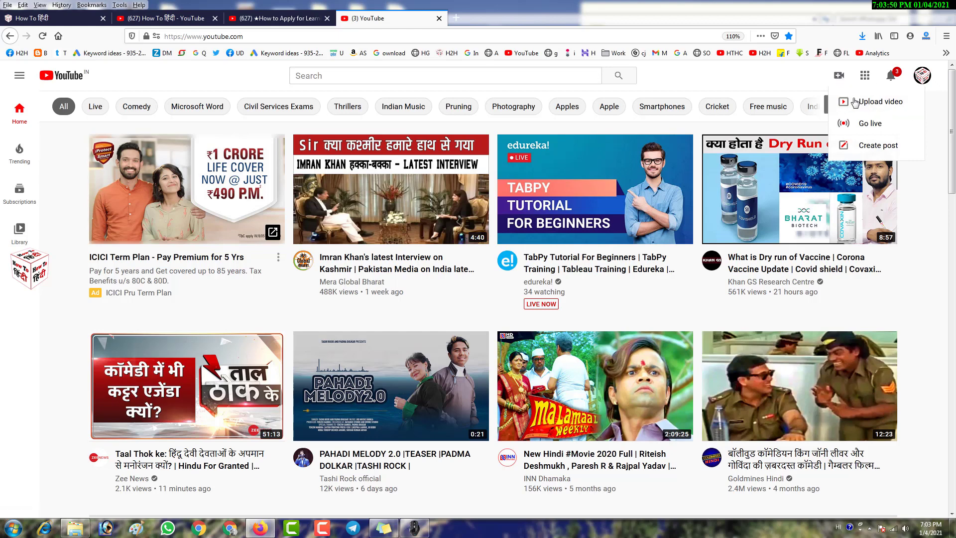
Step: Upload 'how to add whatsapp chat in wordpress,.mp4' from the Whatsapp Del folder
left_click(855, 102)
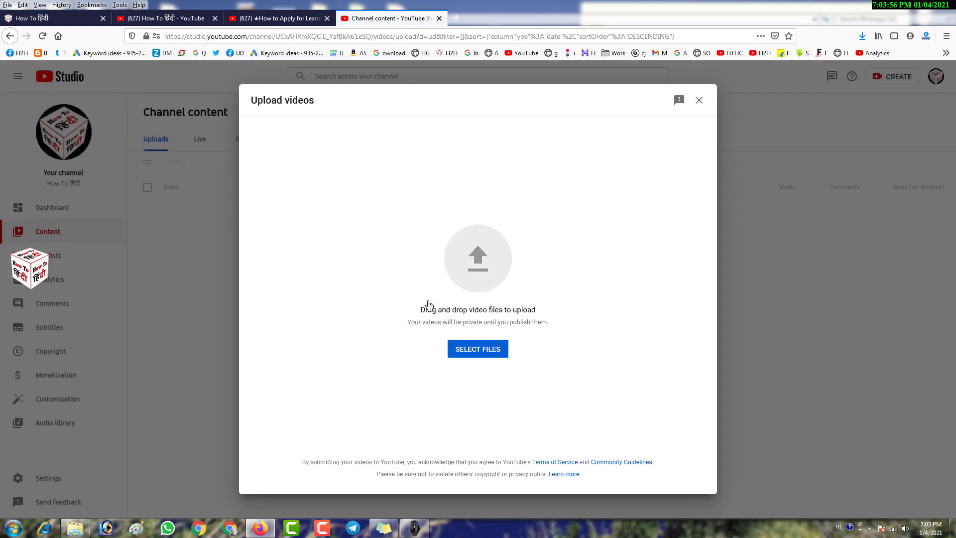
left_click(75, 528)
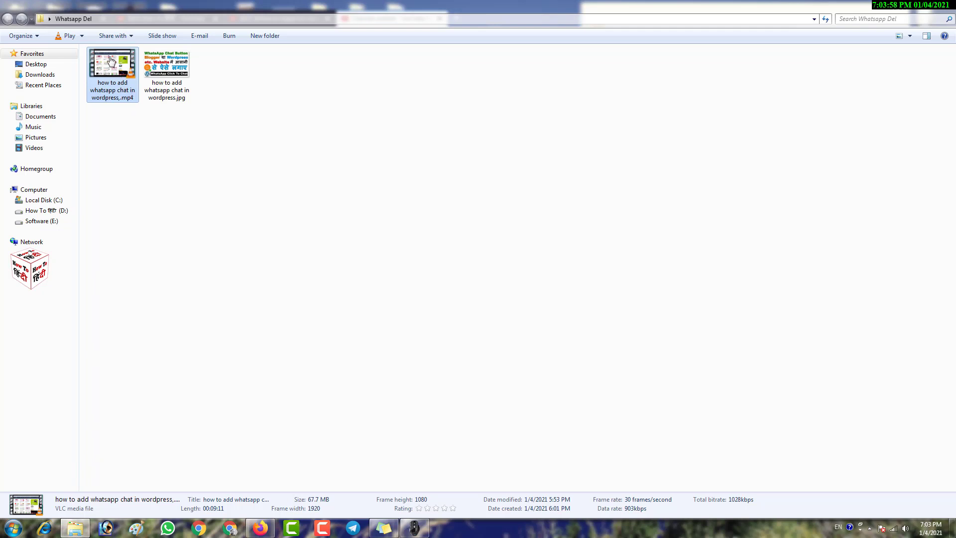
mouse_move(110, 60)
left_mouse_down()
mouse_move(439, 309)
mouse_move(415, 269)
left_mouse_up()
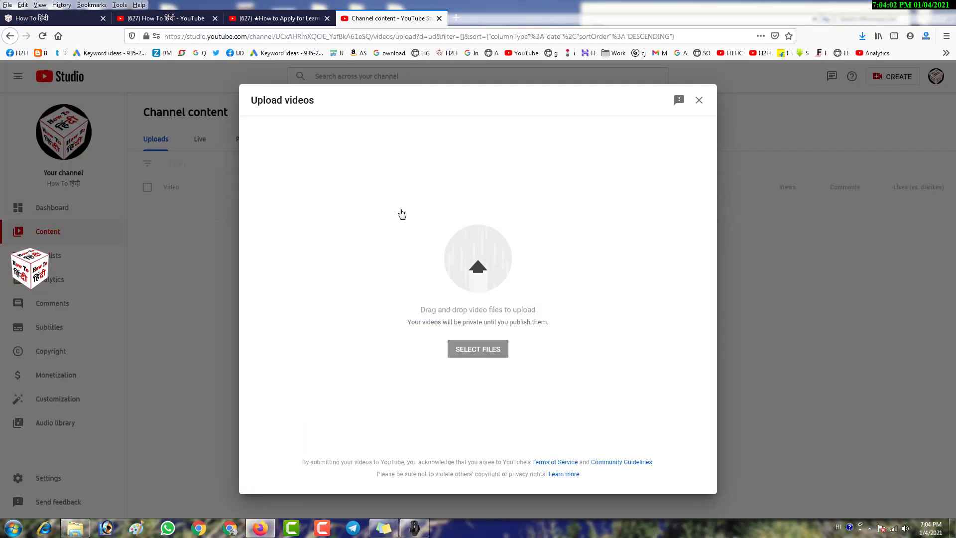
Step: Title the video 'How to Add Whatsapp Chat Button On Blogger / Wordpress / HTML /PHP/etc' from the notes
left_click(392, 533)
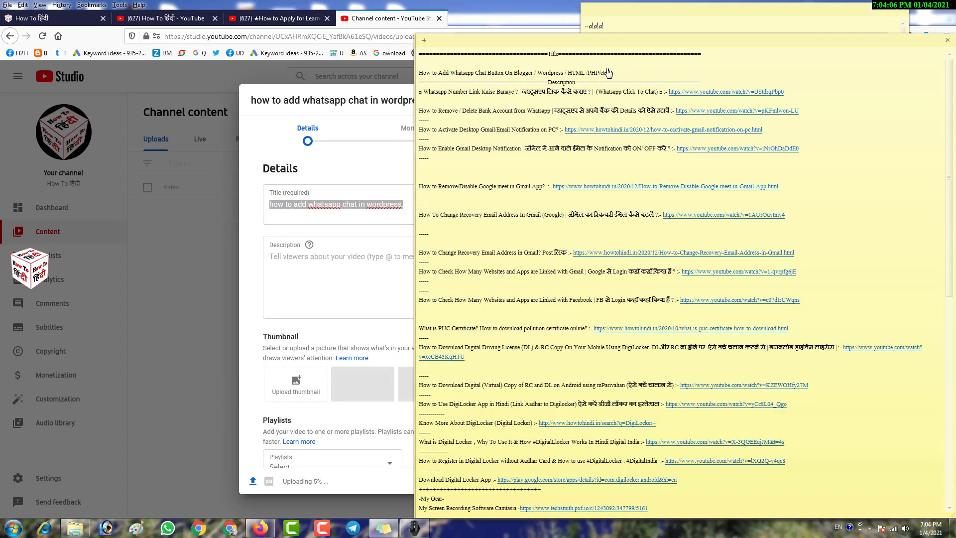
left_click_drag(614, 76, 457, 78)
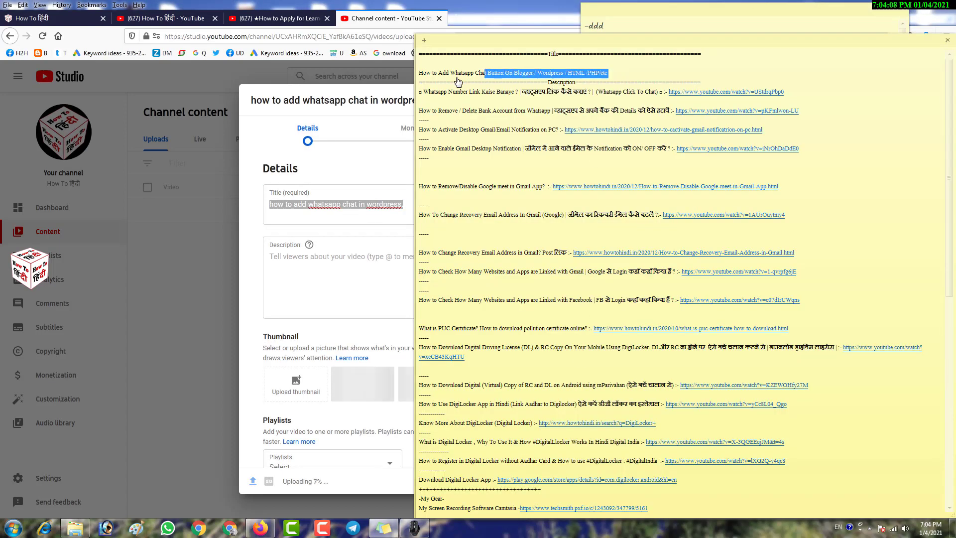
left_click(372, 216)
type("How to Add Whatsapp Chat Button On Blogger / Wordpress / HTML /PHP/etc")
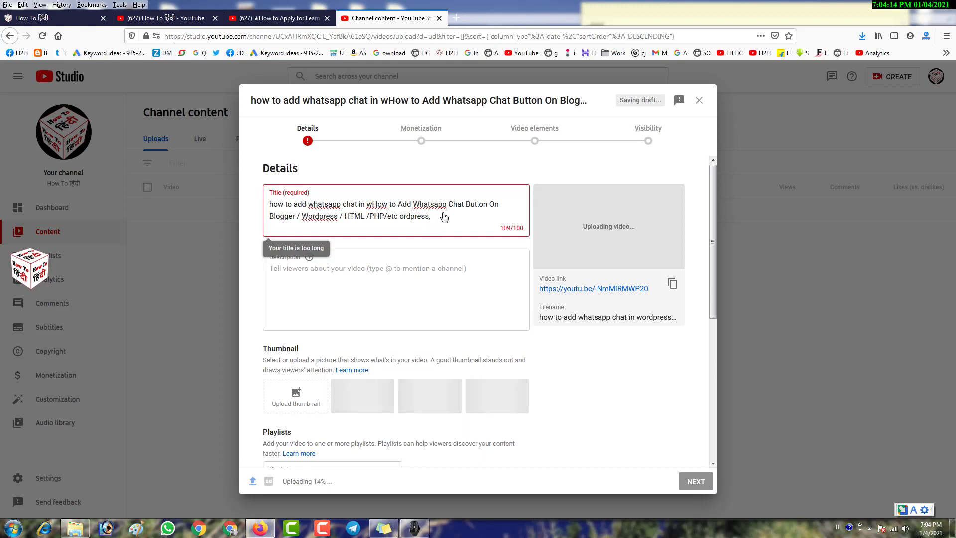
left_click_drag(431, 216, 397, 204)
type("How to Add Whatsapp Chat Button On Blogger / Wordpress / HTML /PHP/etc")
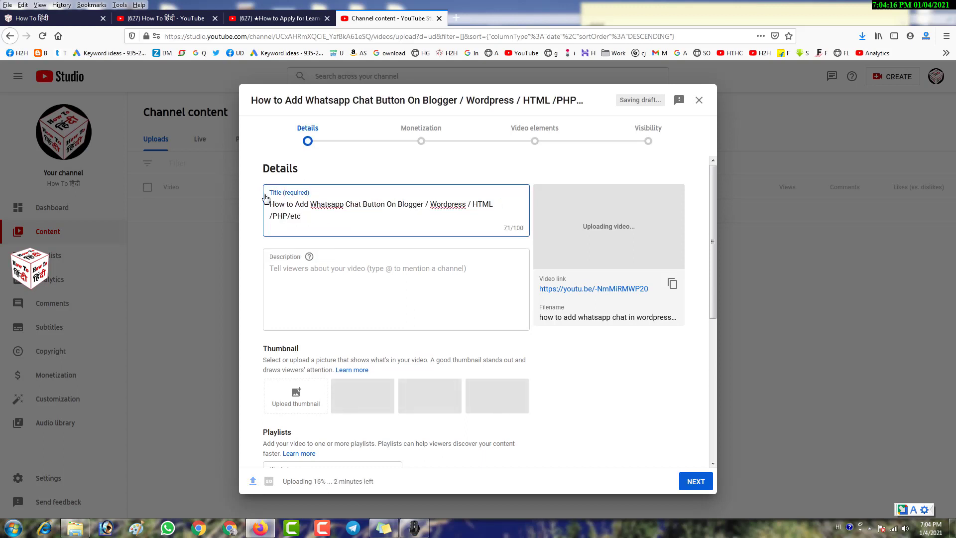
Step: Copy the prepared description text from the notes into the Description field
left_click(314, 266)
key("alt+Tab")
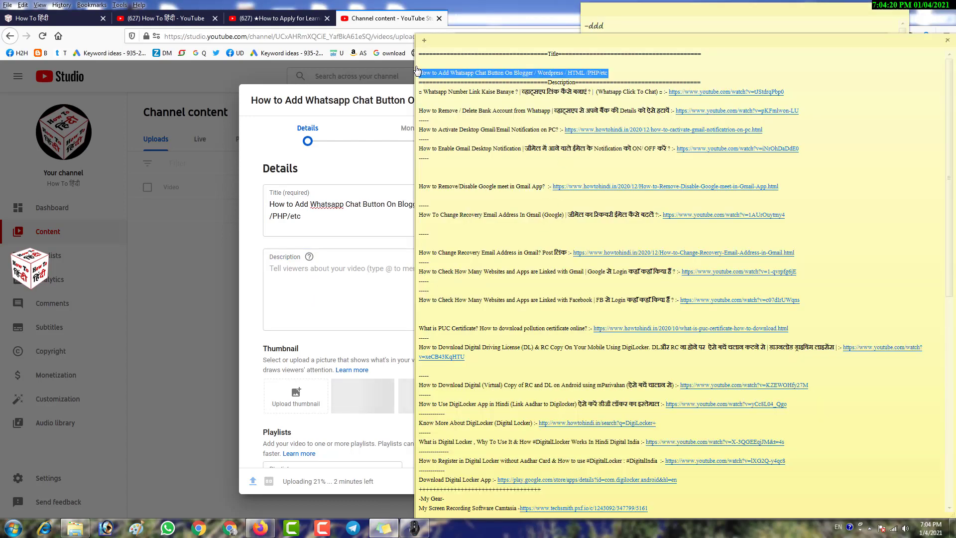
mouse_move(421, 96)
left_mouse_down()
mouse_move(576, 309)
mouse_move(670, 309)
left_mouse_up()
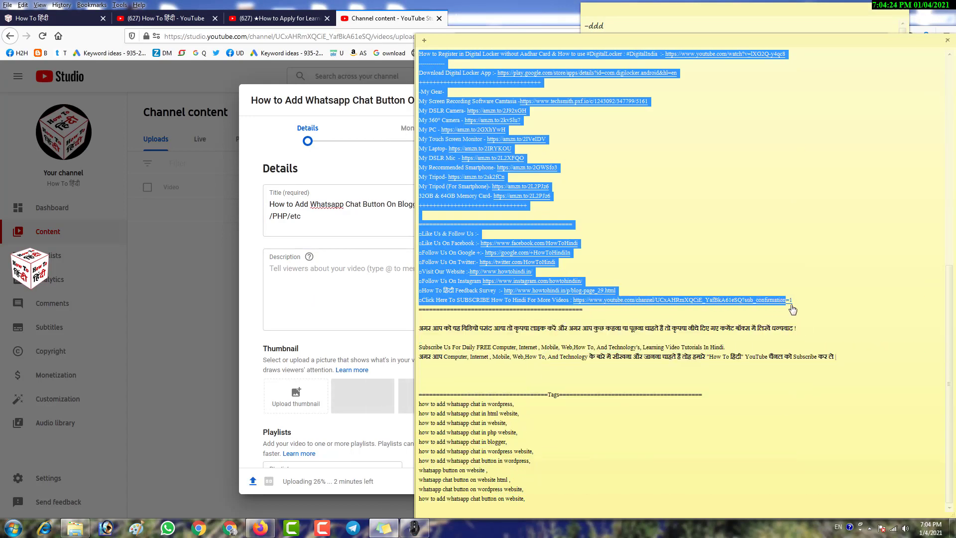
key("ctrl+c")
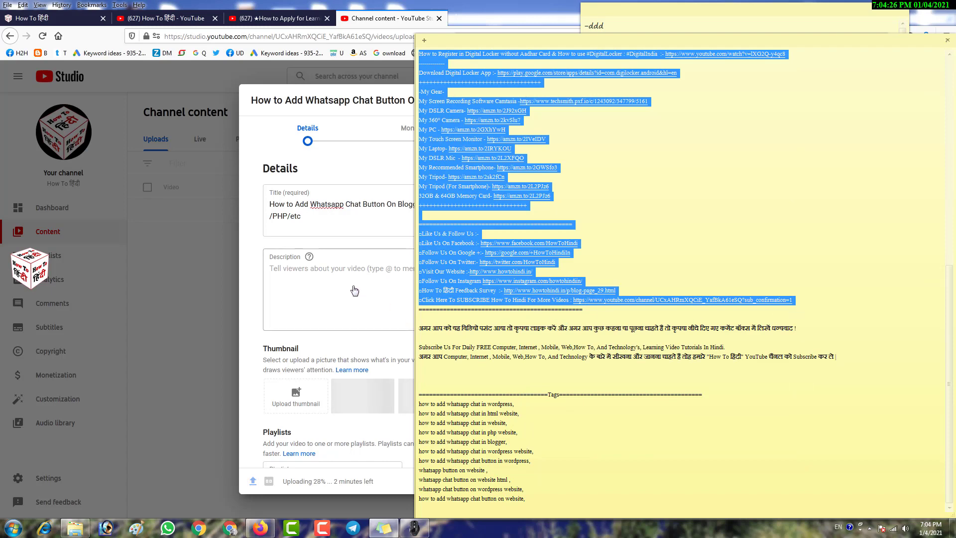
key("alt+Tab")
key("ctrl+v")
Step: Set 'how to add whatsapp chat in wordpress.jpg' from Whatsapp Del as the custom thumbnail
scroll(578, 318, "down", 5)
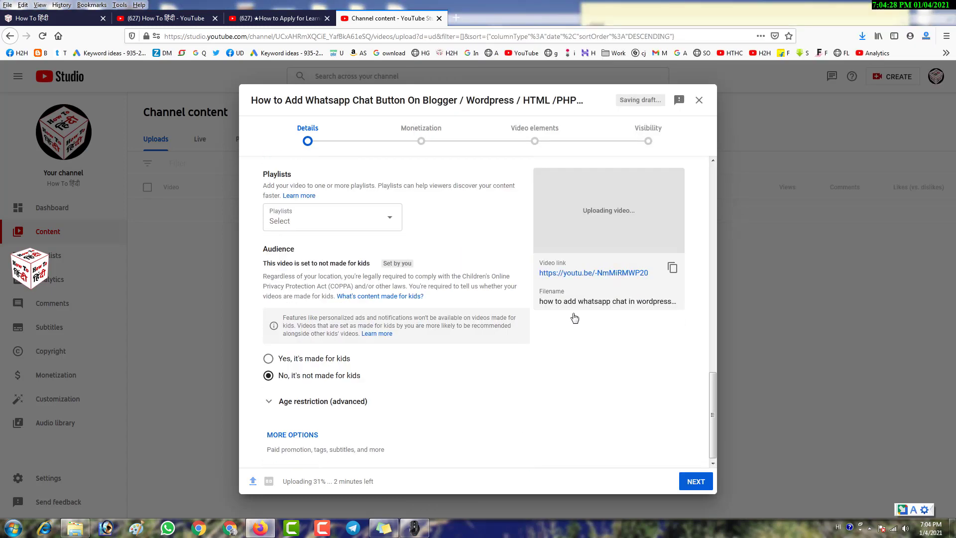
scroll(366, 269, "up", 2)
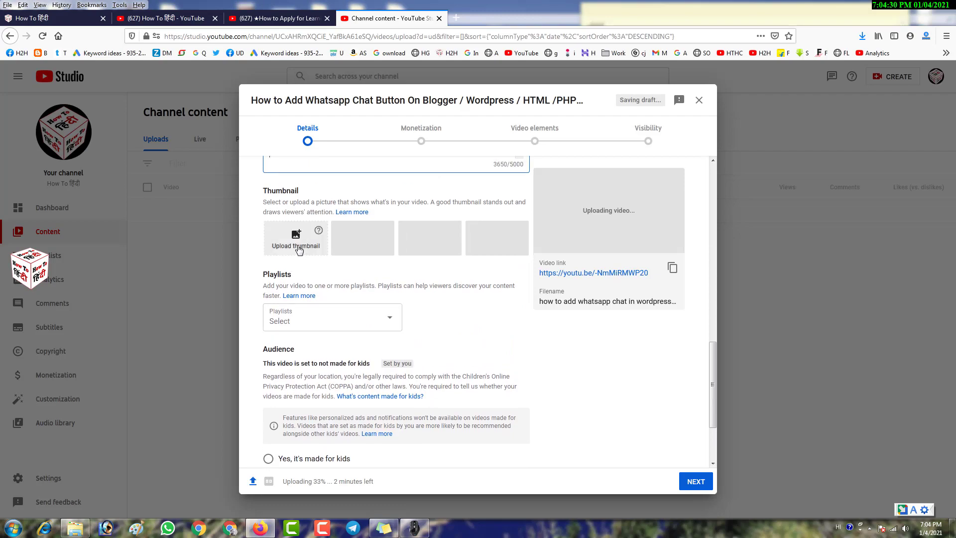
left_click(298, 238)
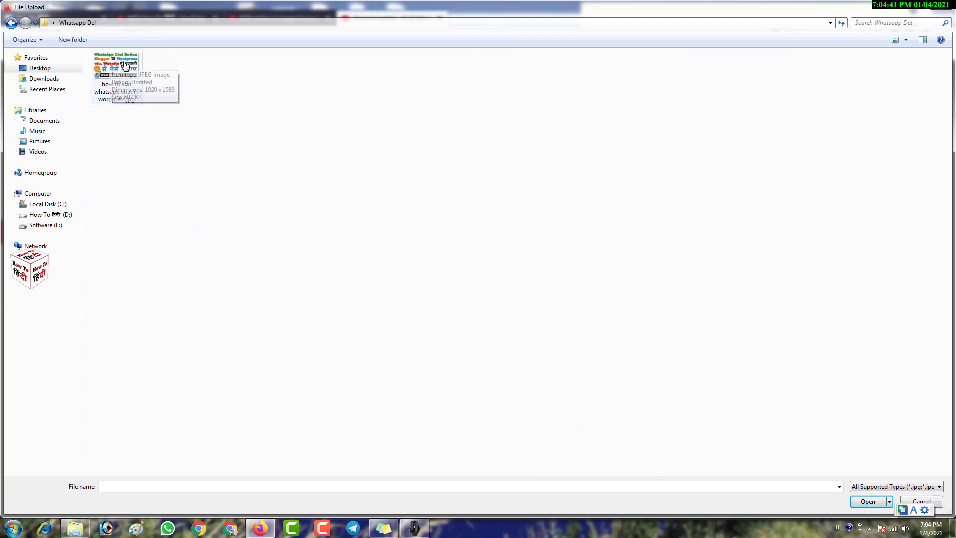
left_click(122, 64)
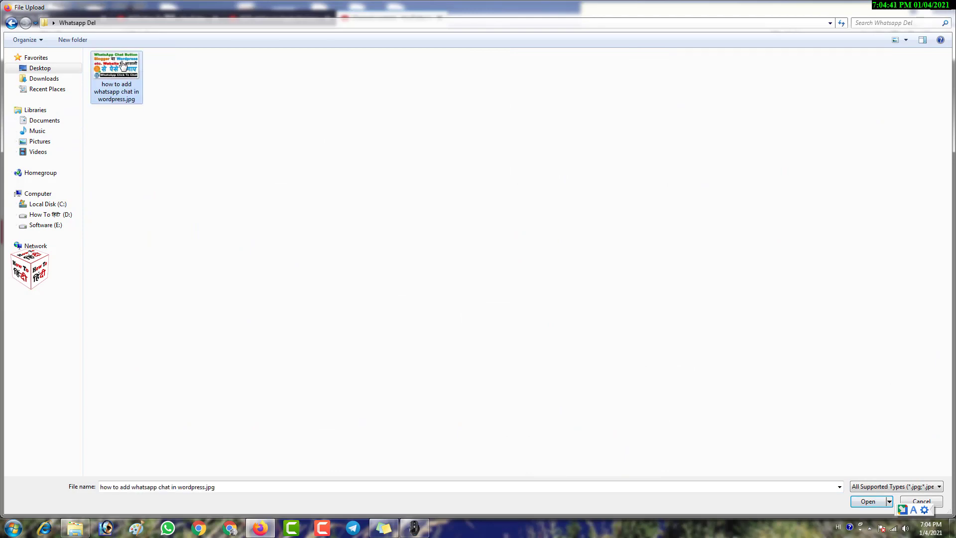
double_click(122, 65)
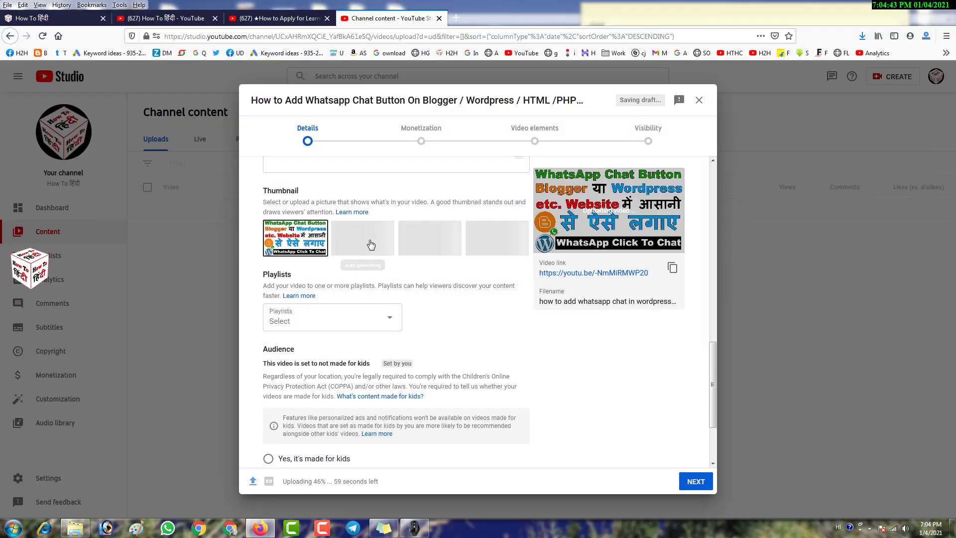
scroll(372, 263, "down", 2)
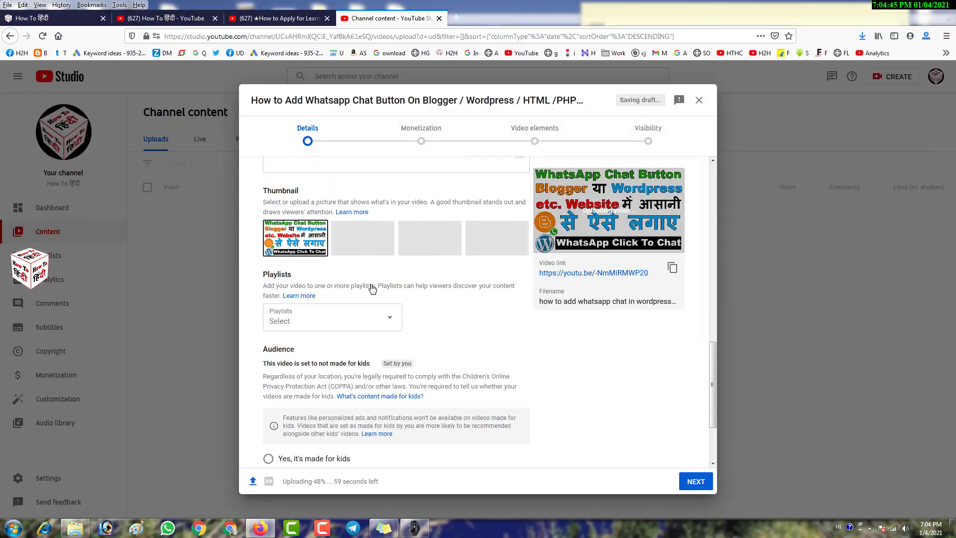
Step: Add the video to the Basic Blogger Tips and Wordpress Website Tips playlists, three in total
left_click(383, 322)
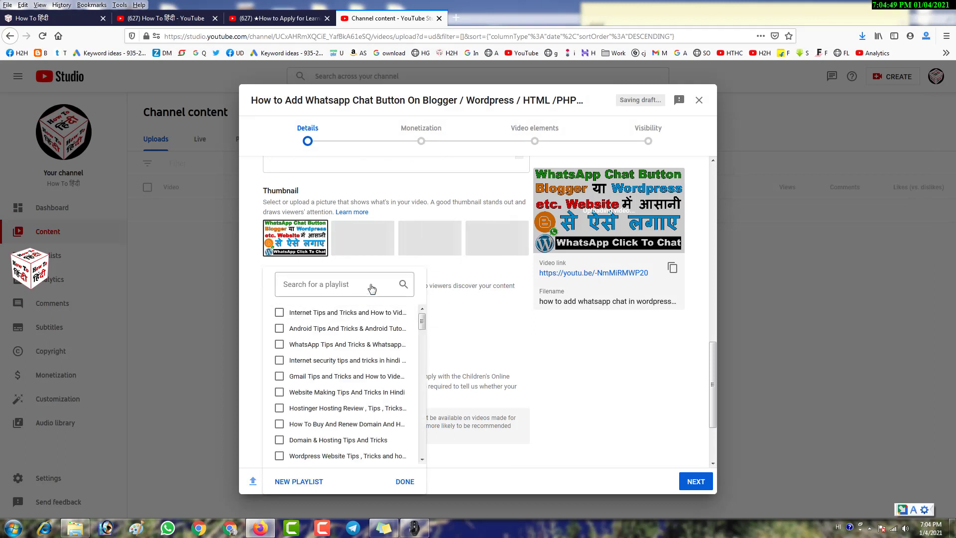
type("w")
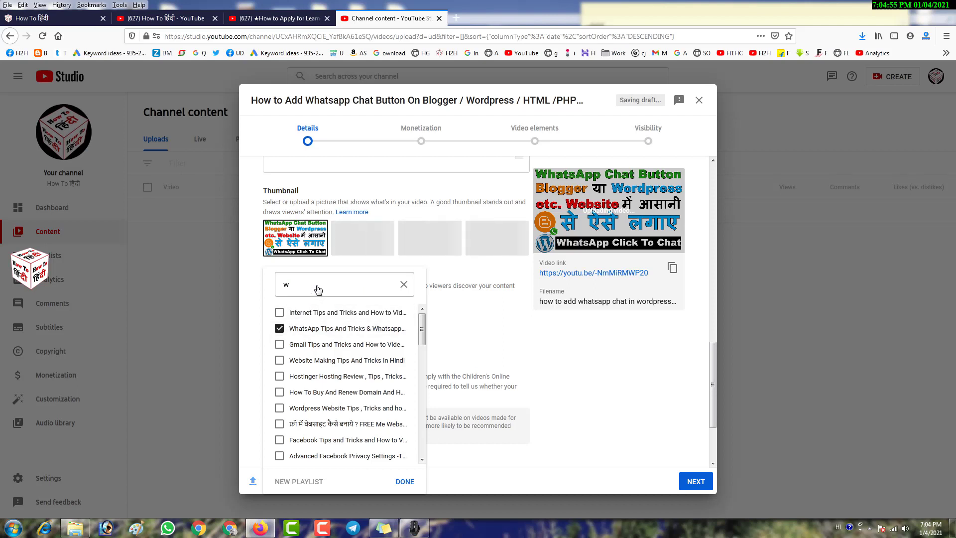
type("b")
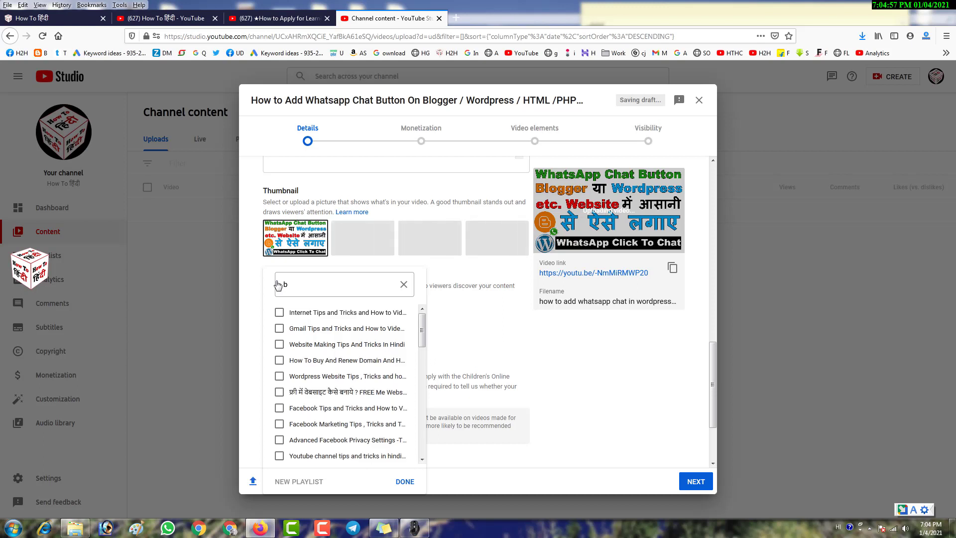
type("logg")
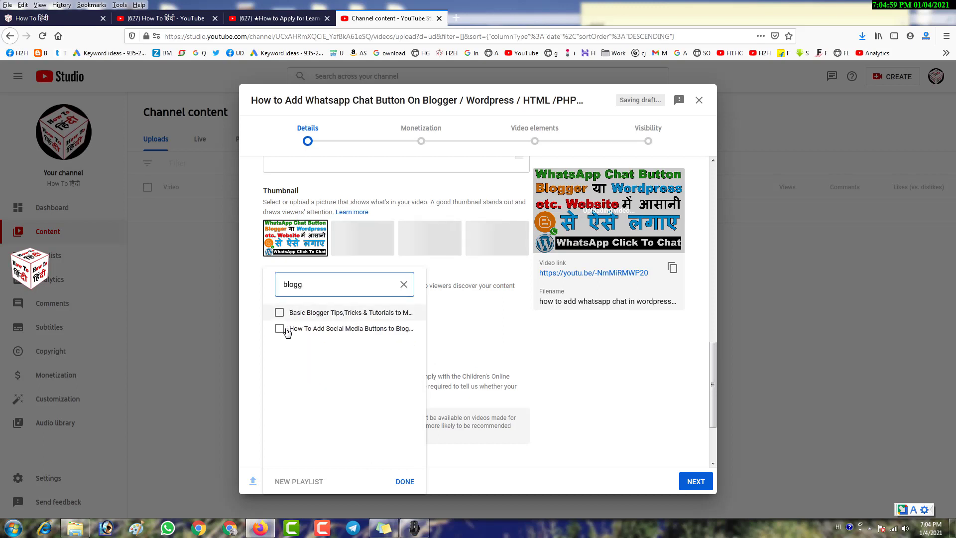
left_click(280, 312)
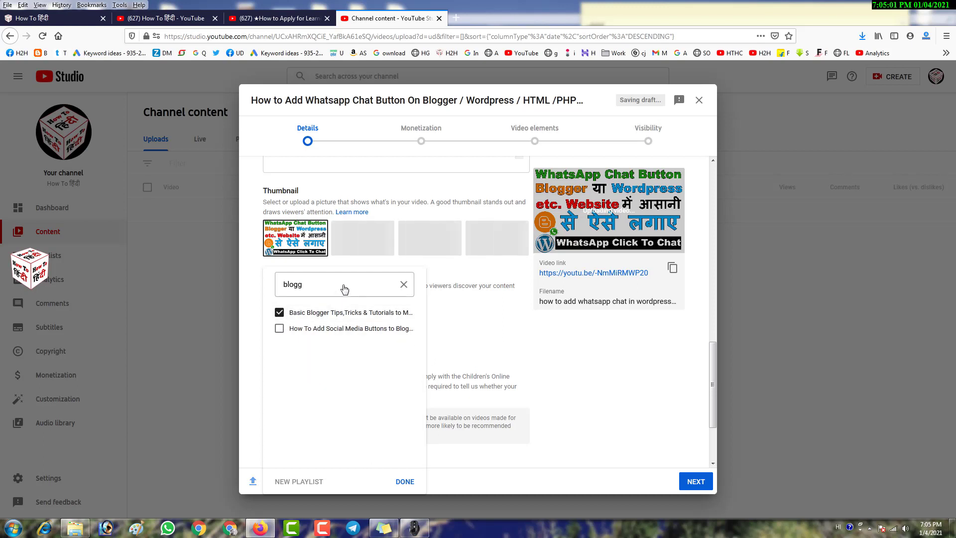
left_click_drag(344, 289, 274, 288)
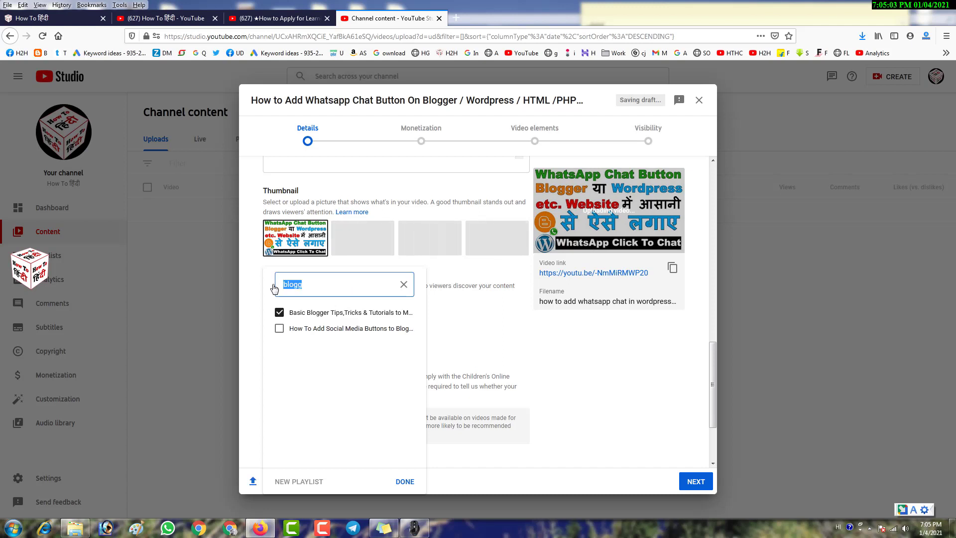
type("wor")
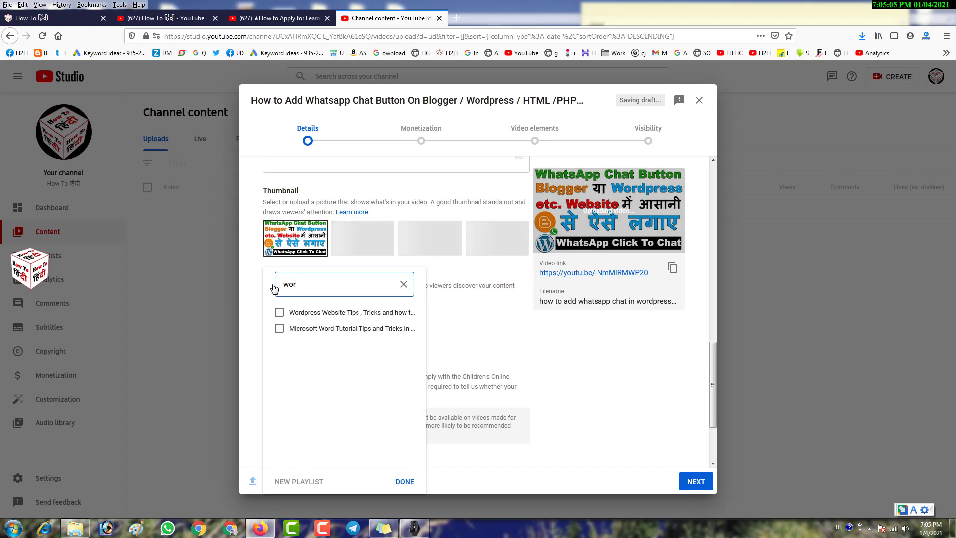
type("d")
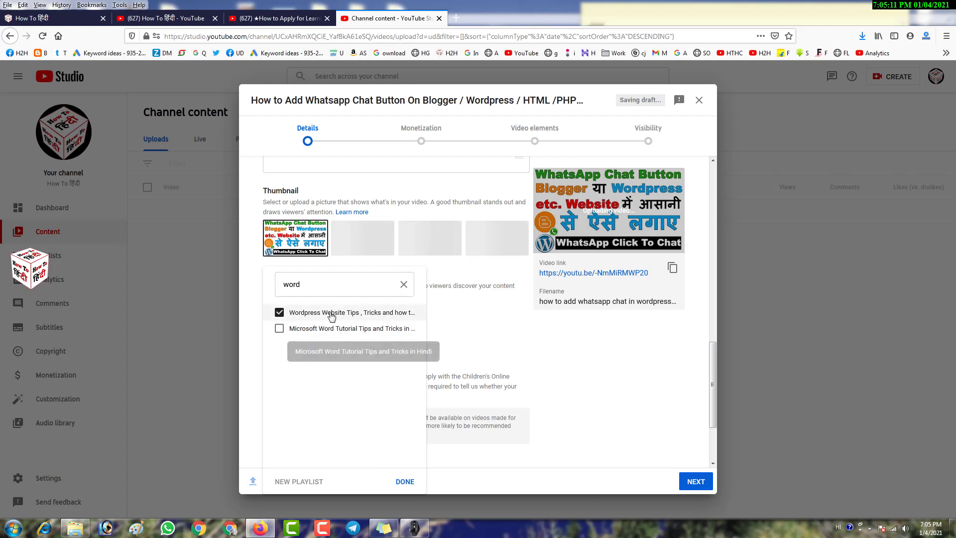
left_click(442, 331)
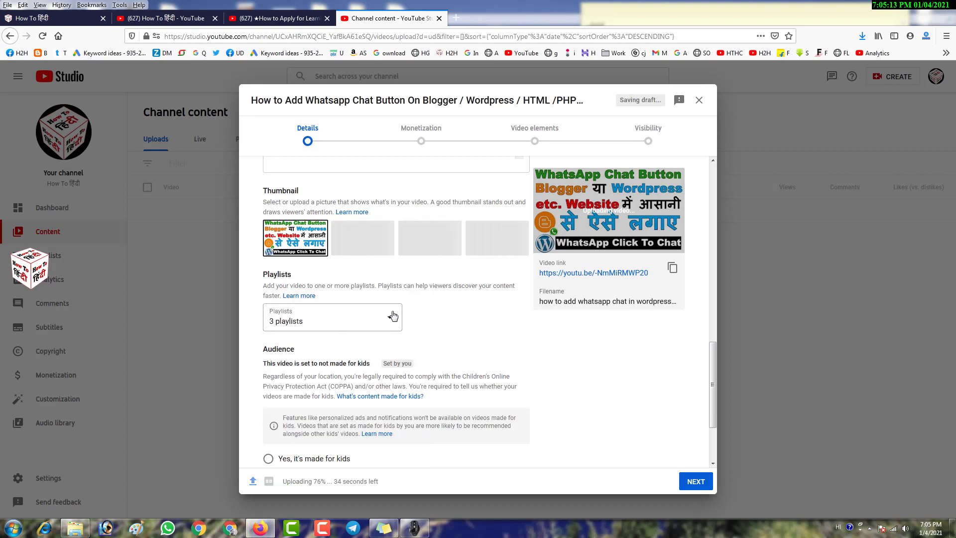
Step: Paste the prepared WhatsApp-chat tags from the notes, removing one to fit 470/500 characters
scroll(406, 306, "down", 3)
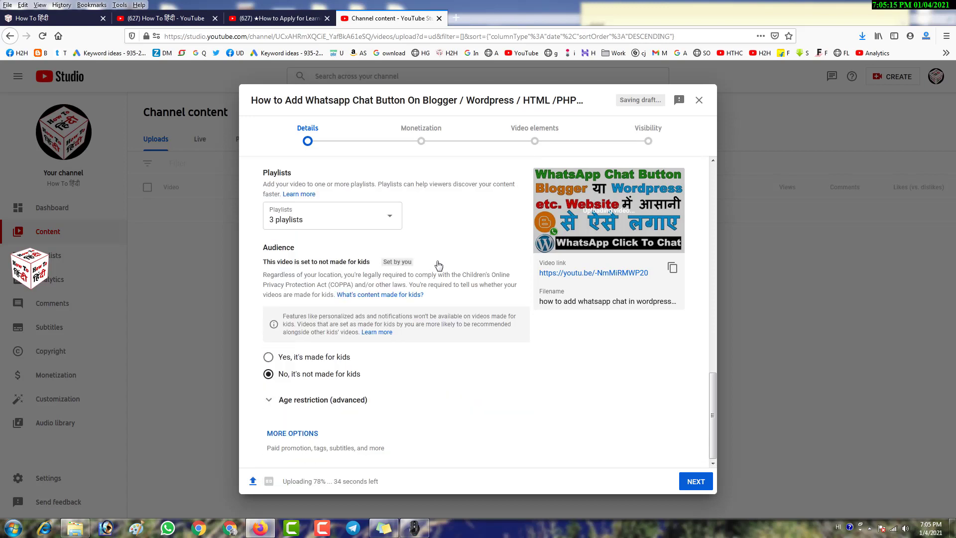
left_click(297, 433)
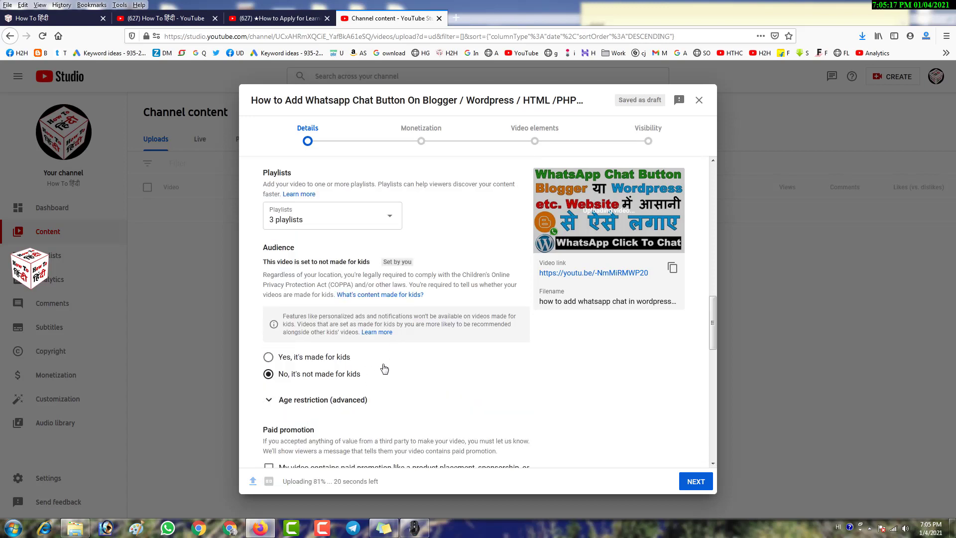
scroll(418, 310, "down", 10)
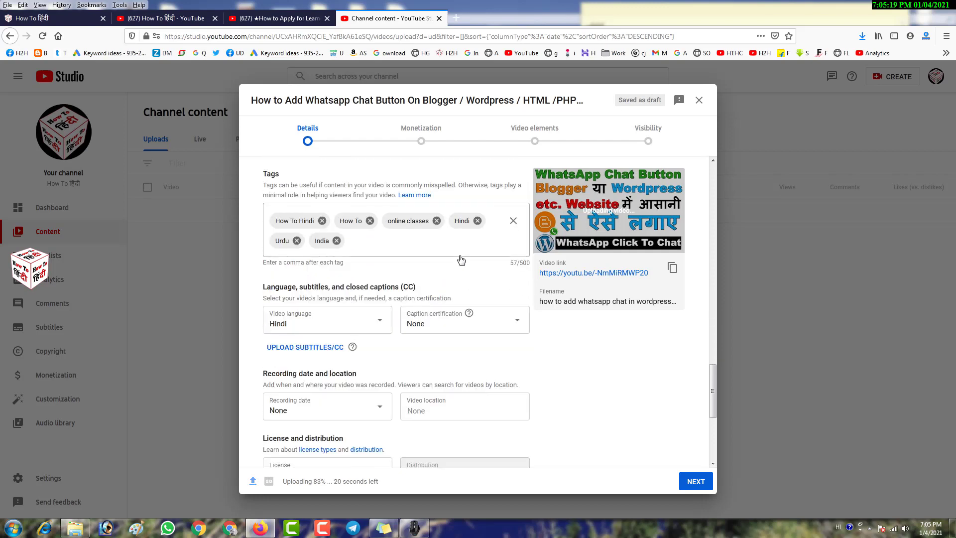
left_click(383, 528)
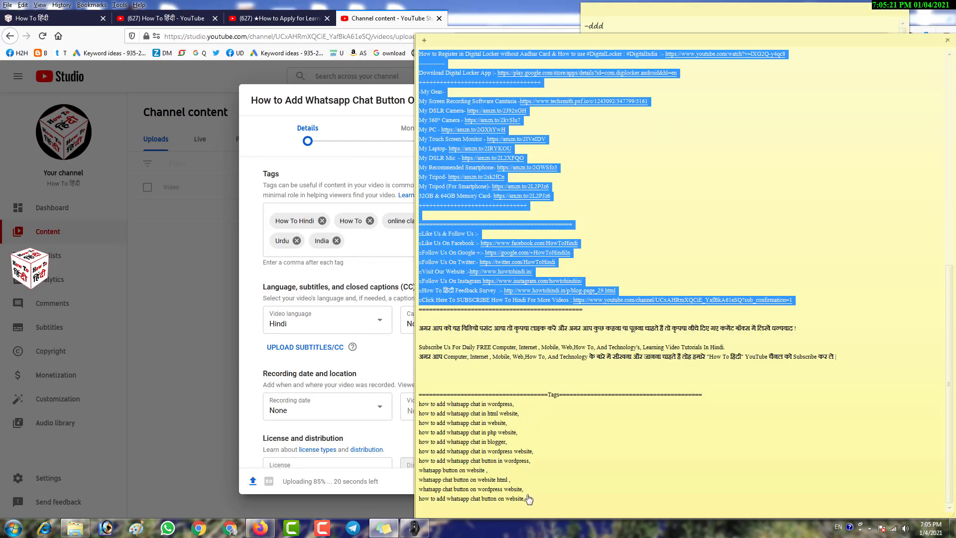
left_click_drag(530, 503, 423, 410)
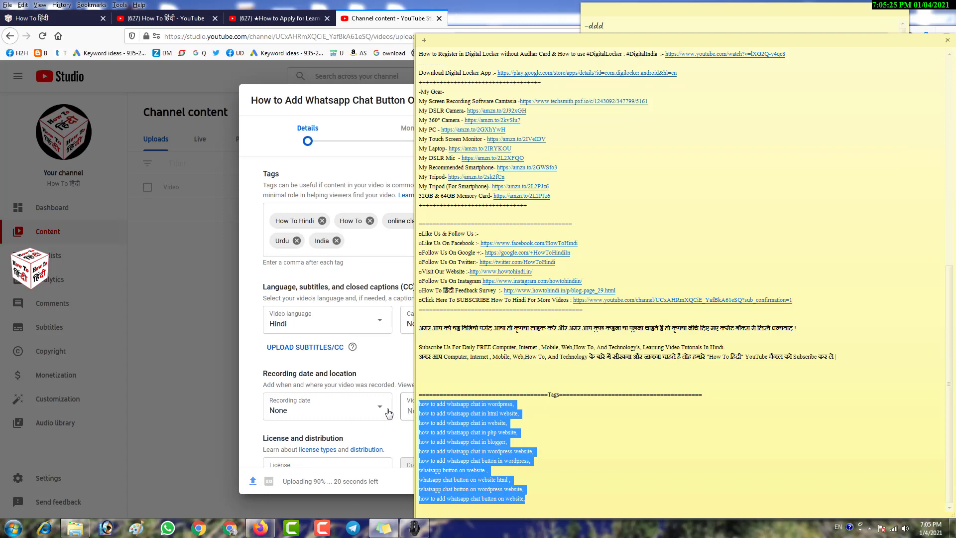
left_click(247, 368)
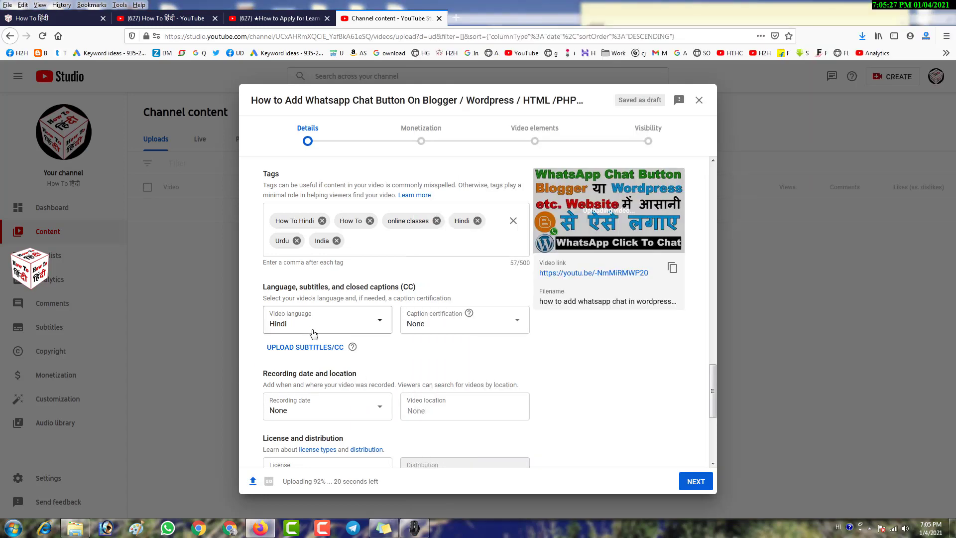
scroll(328, 368, "down", 4)
scroll(341, 388, "up", 3)
scroll(427, 253, "up", 1)
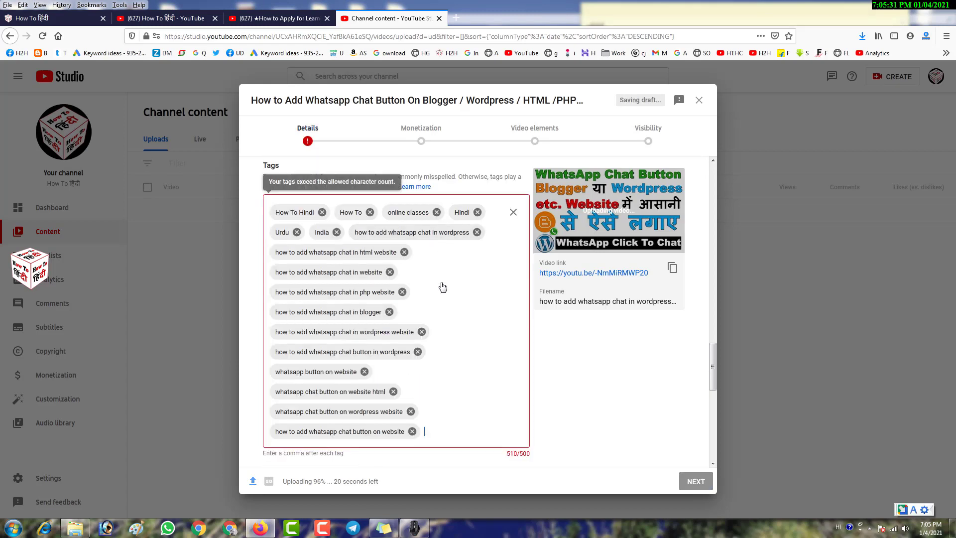
left_click(477, 232)
scroll(593, 376, "down", 3)
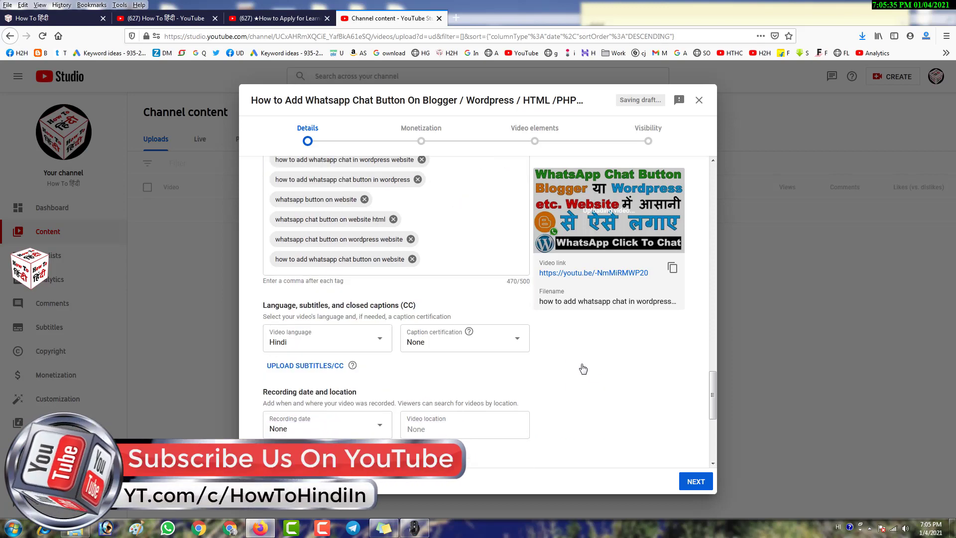
Step: Turn Monetization on for the video
left_click(400, 129)
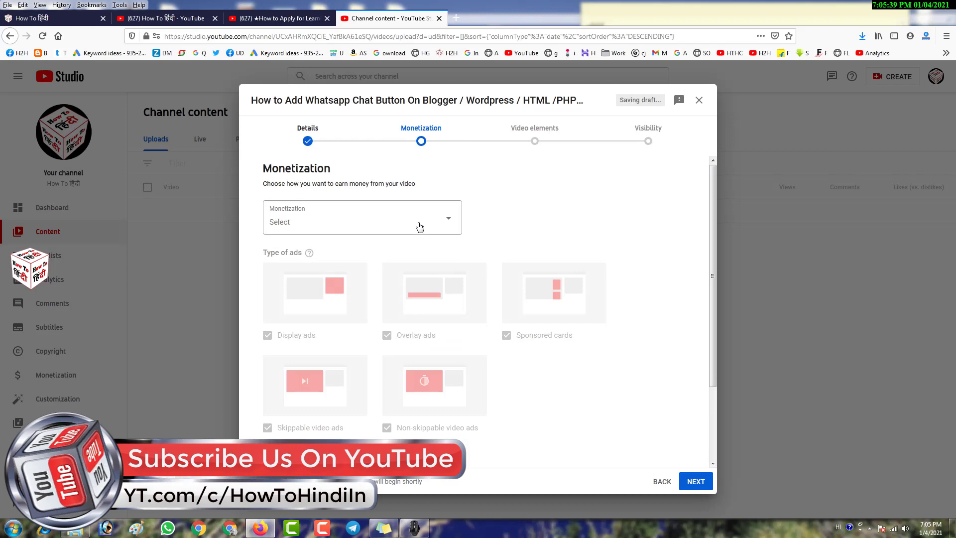
left_click(416, 227)
left_click(281, 217)
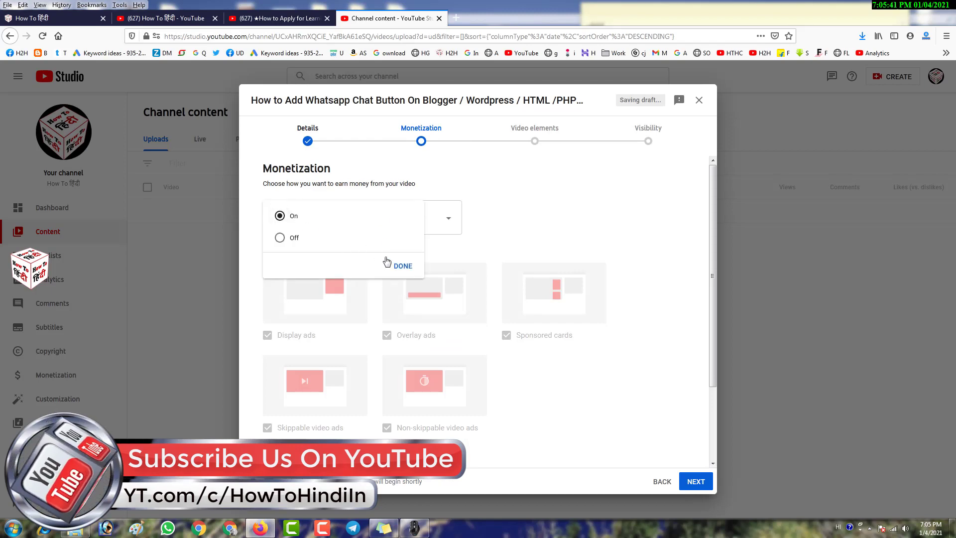
left_click(405, 266)
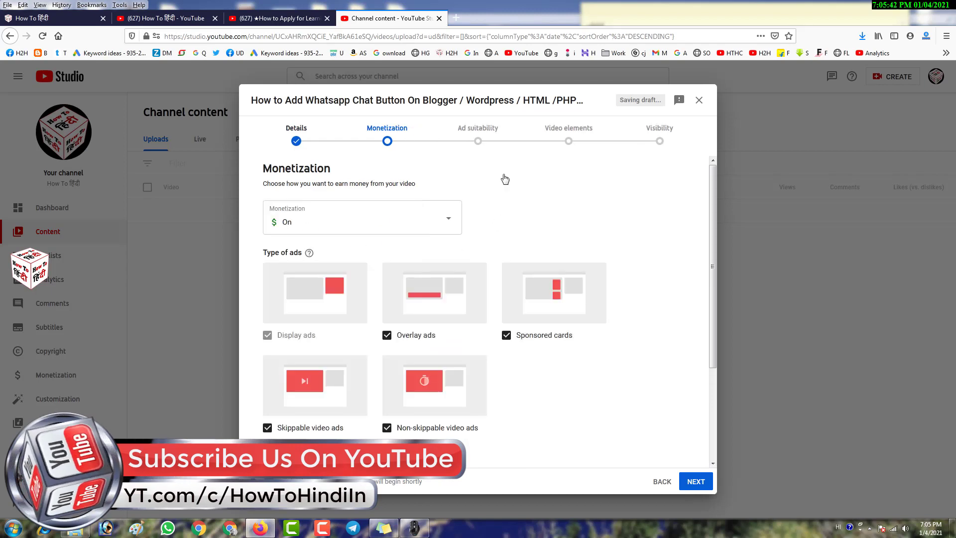
Step: Answer 'None of the above' for ad suitability and advance to Video elements
left_click(488, 139)
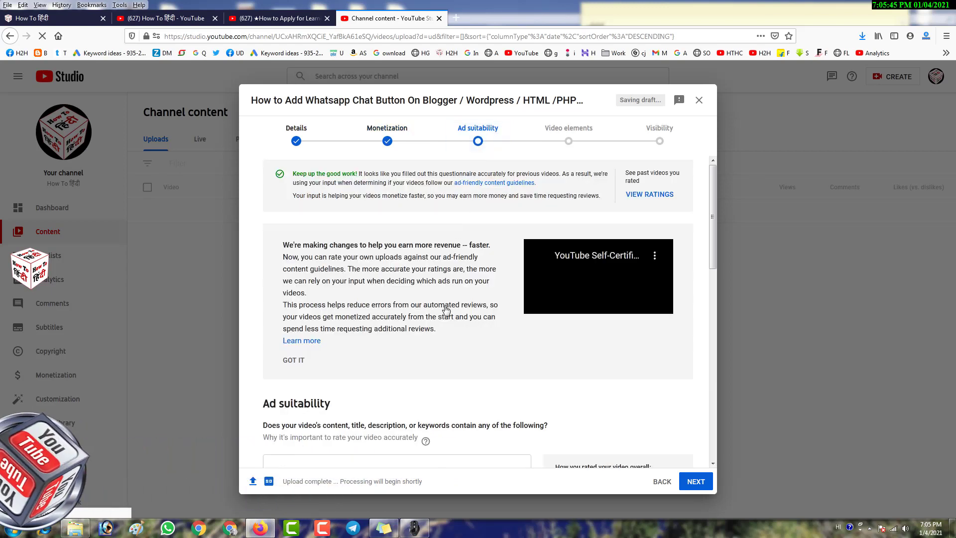
scroll(444, 312, "down", 4)
scroll(445, 310, "down", 6)
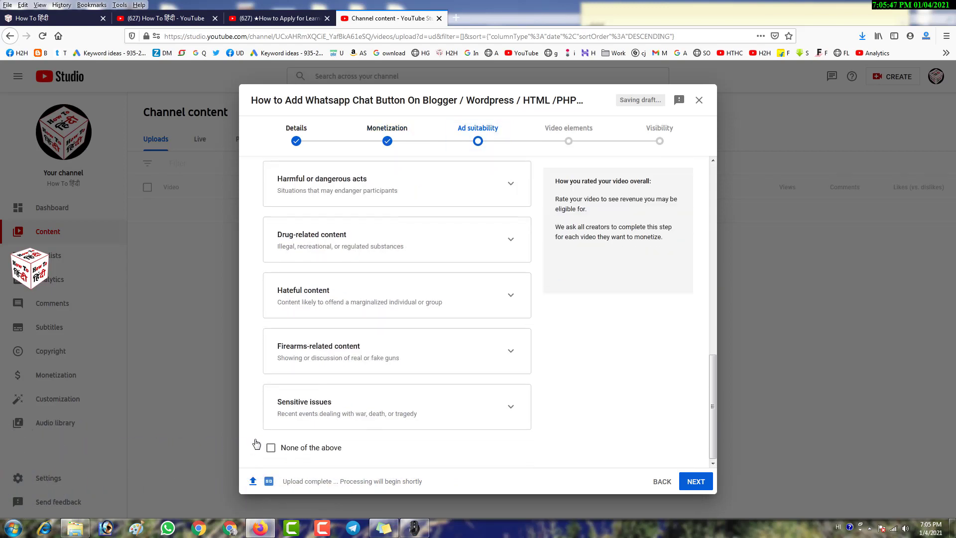
left_click(271, 447)
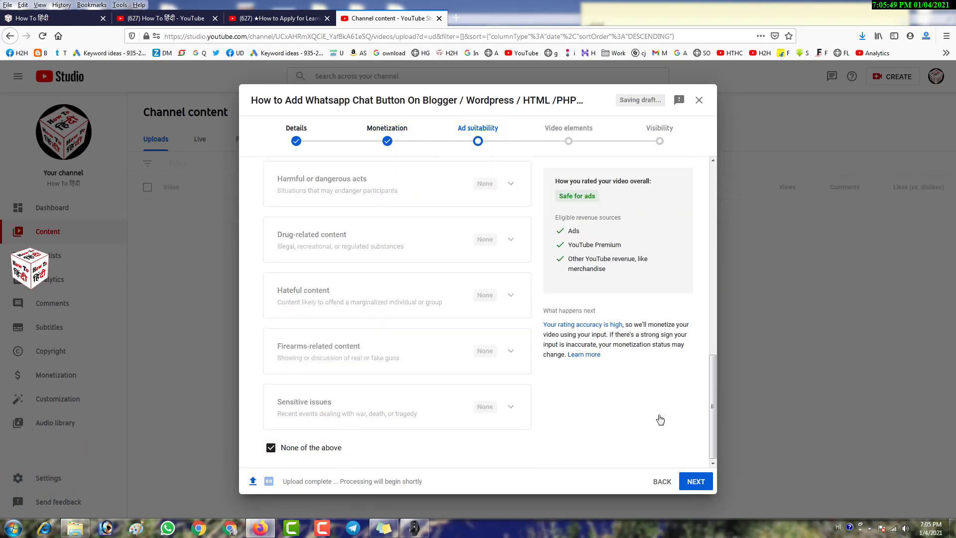
left_click(696, 481)
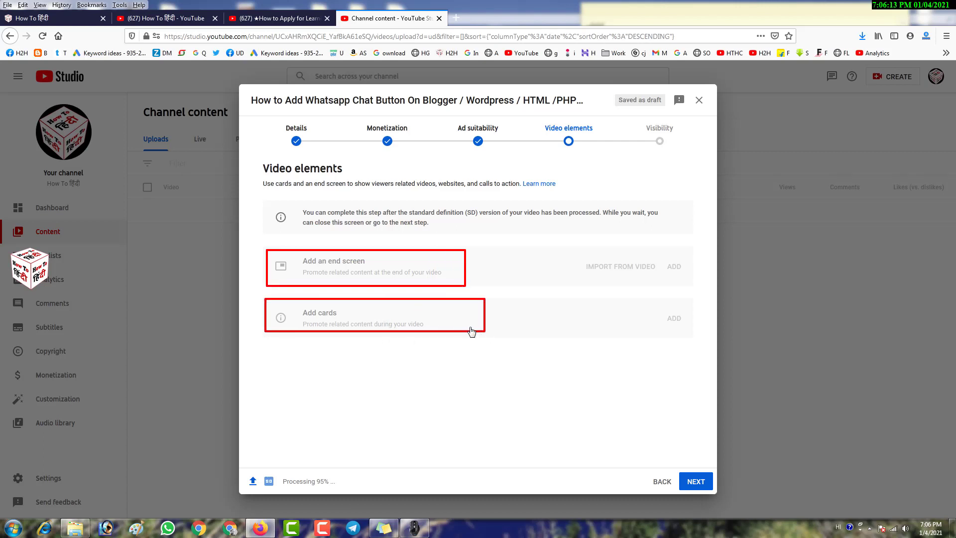
left_click(696, 481)
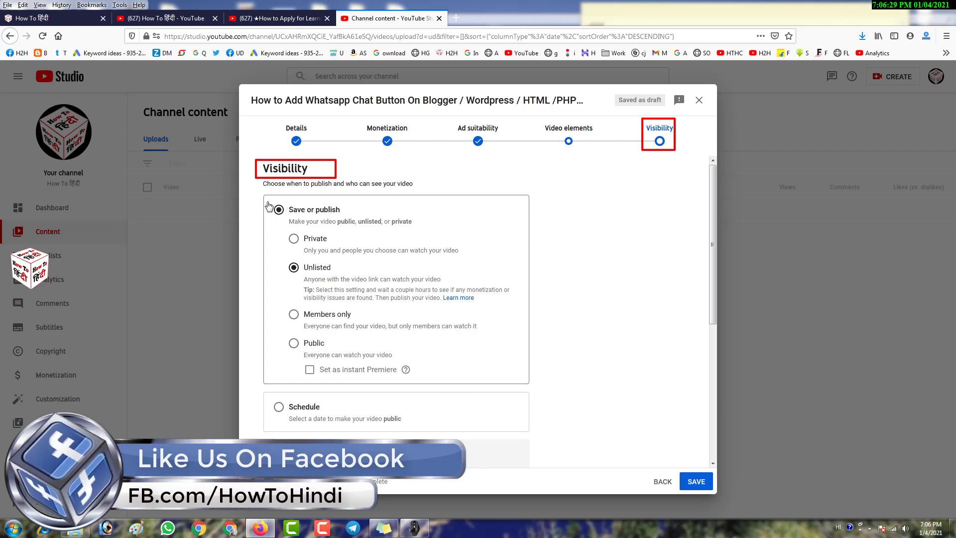
left_click_drag(266, 201, 435, 230)
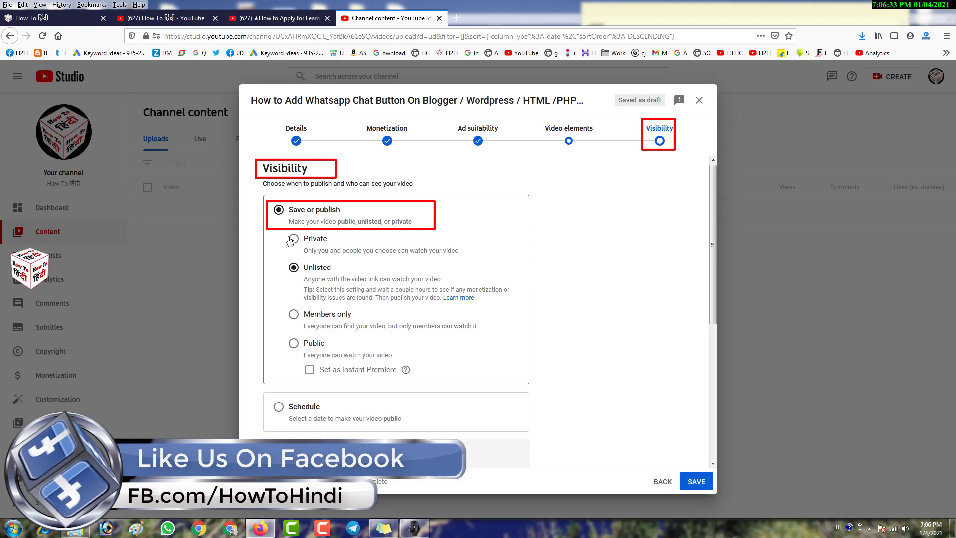
left_click_drag(281, 231, 437, 257)
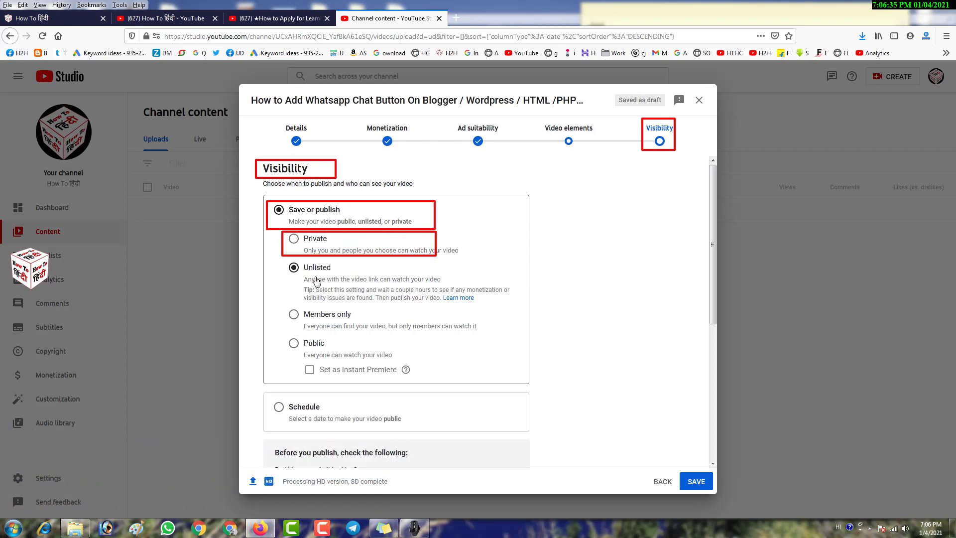
left_click_drag(287, 334, 389, 360)
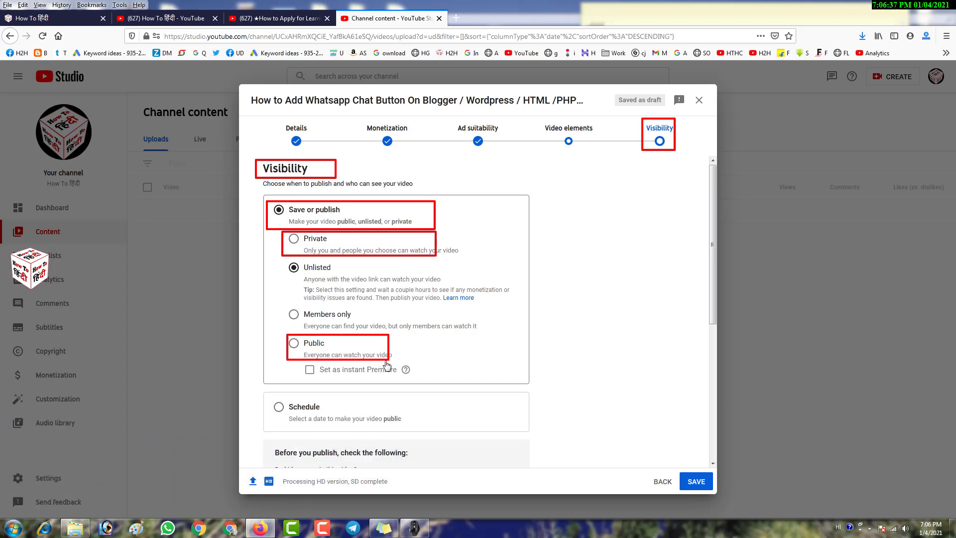
left_click_drag(268, 398, 363, 434)
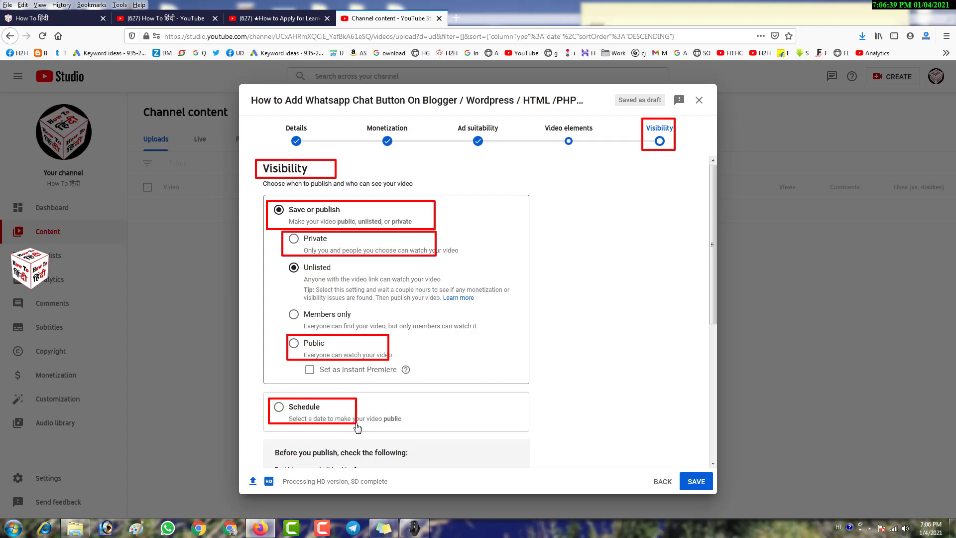
Step: Choose Schedule and set the publish date to Jan 4, 2021
left_click(278, 407)
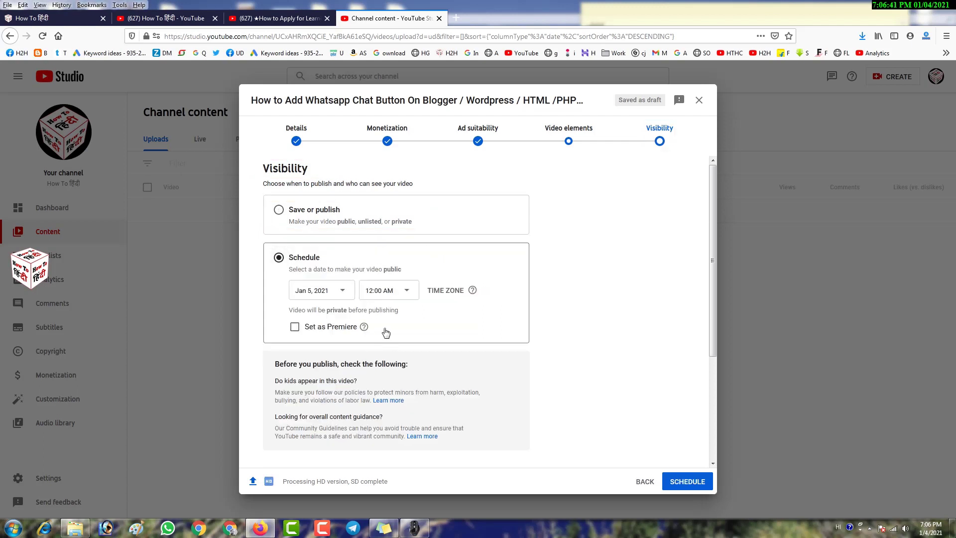
scroll(386, 333, "down", 3)
scroll(386, 332, "up", 1)
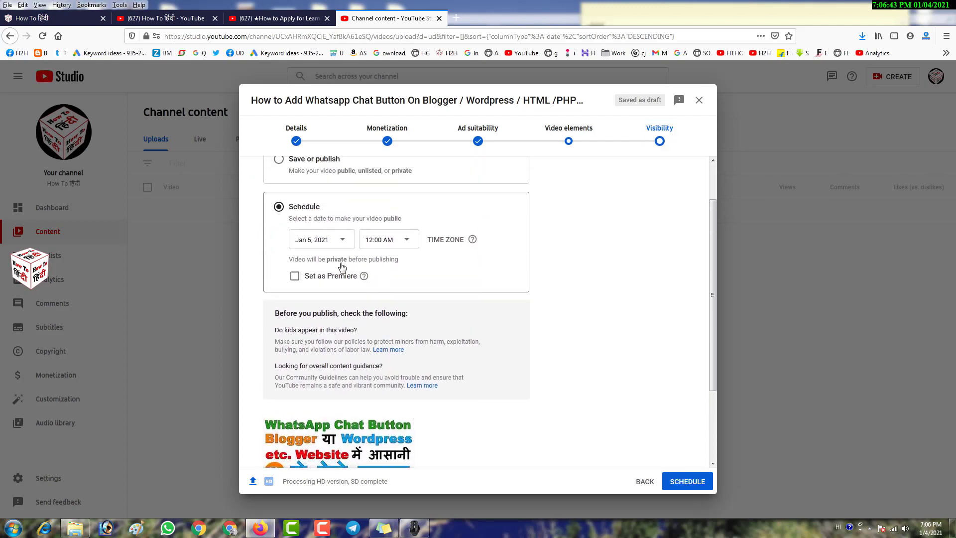
left_click_drag(306, 240, 354, 254)
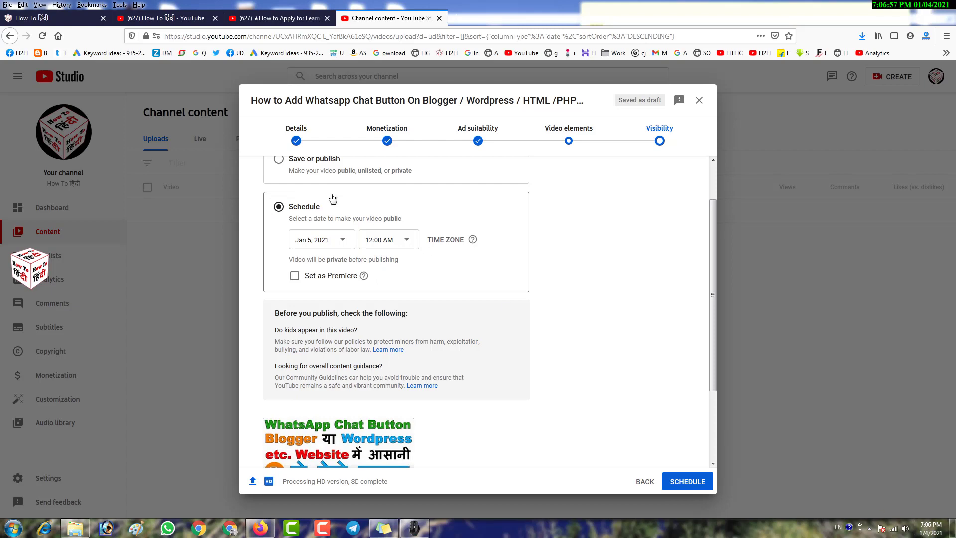
left_click(341, 239)
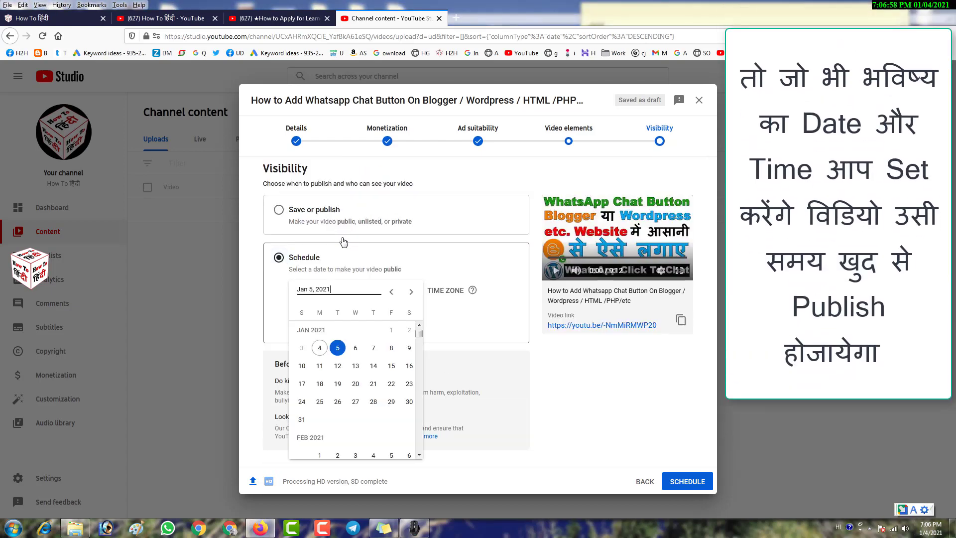
left_click(320, 348)
Step: Set the publish time to 7:30 PM, leaving the time zone unchanged
left_click(385, 295)
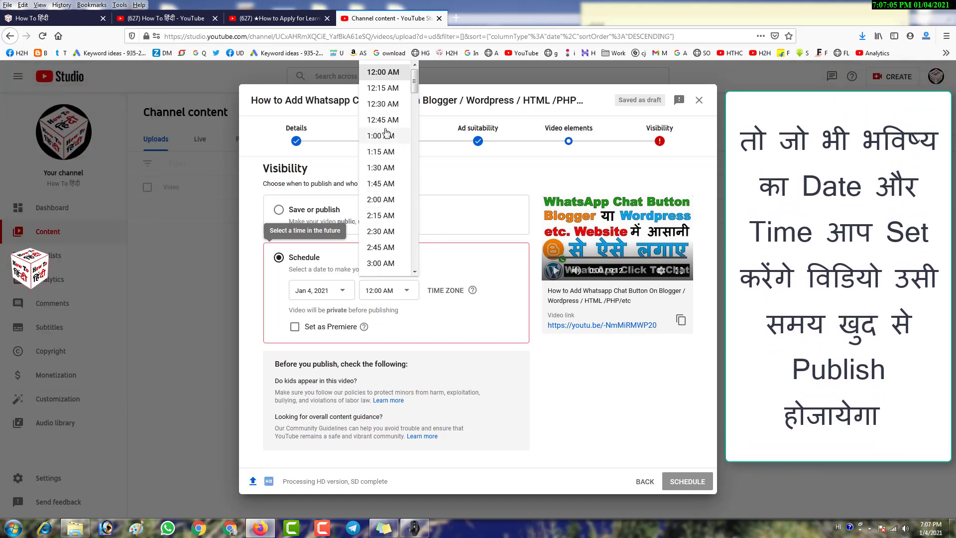
scroll(382, 227, "down", 3)
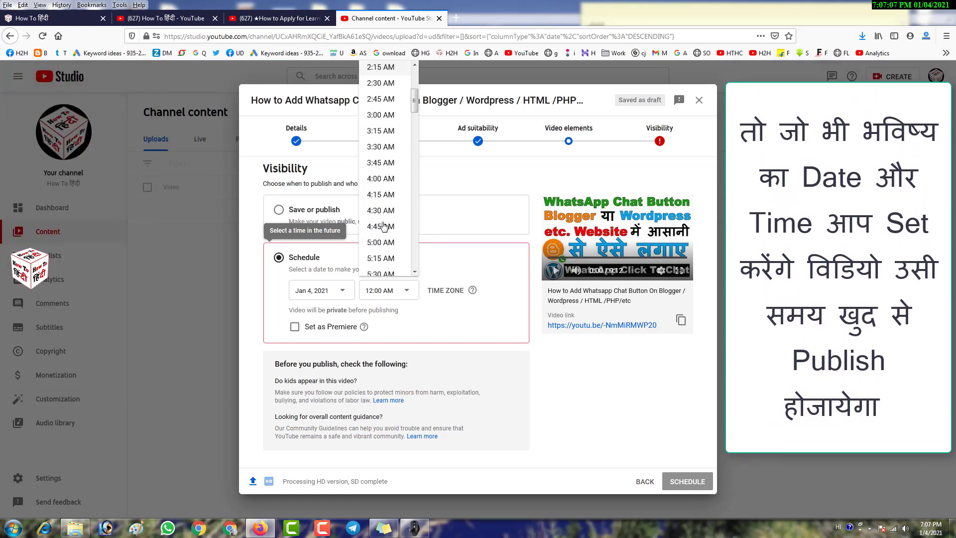
scroll(383, 226, "down", 5)
scroll(382, 227, "down", 4)
scroll(383, 196, "down", 1)
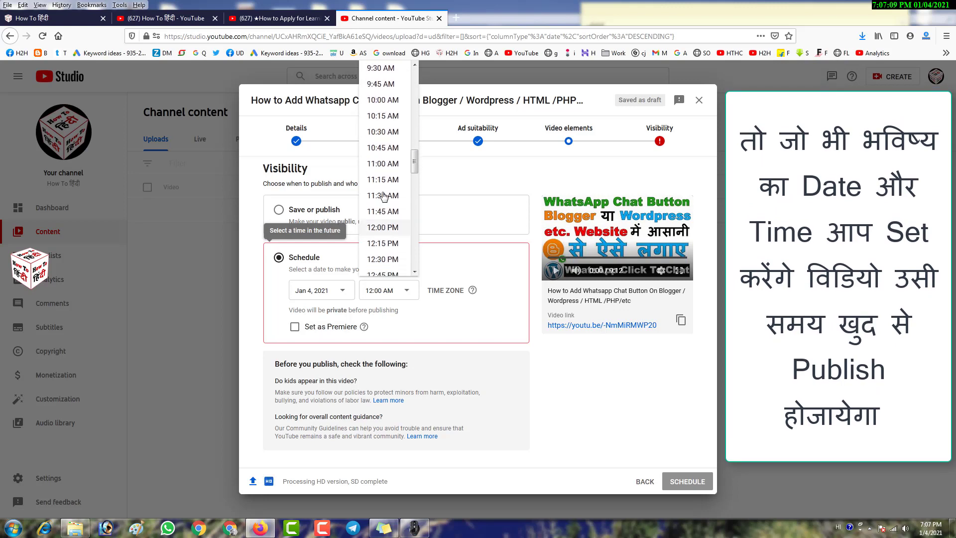
scroll(383, 195, "down", 1)
scroll(381, 135, "down", 9)
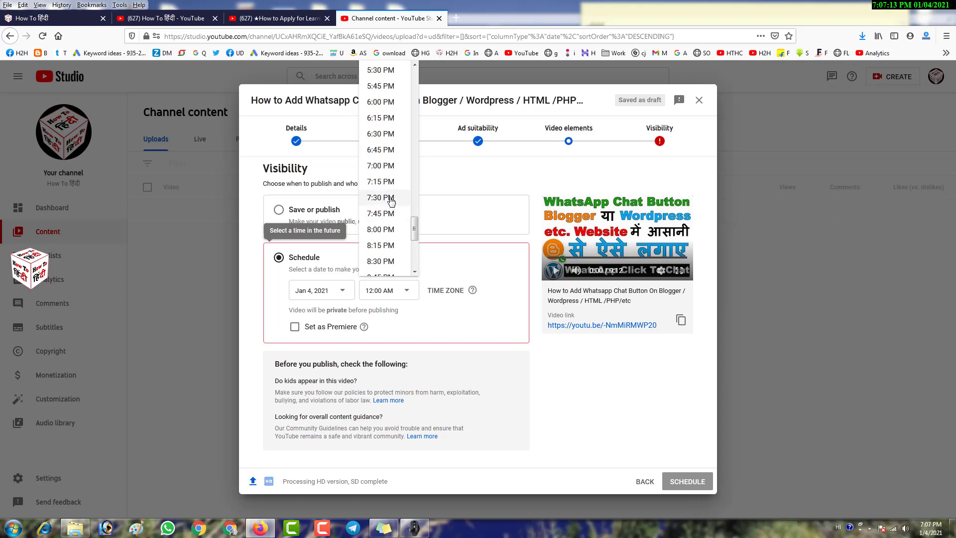
left_click(391, 198)
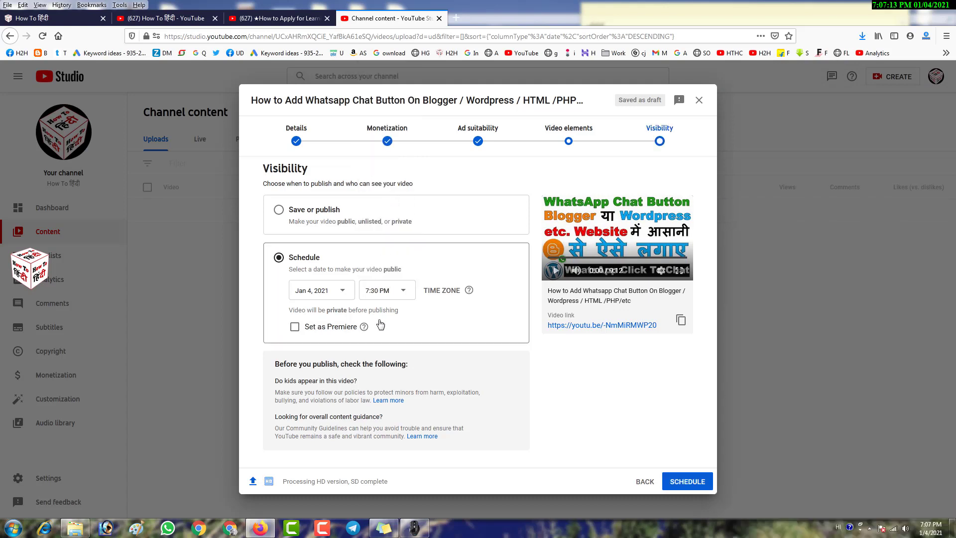
left_click(446, 296)
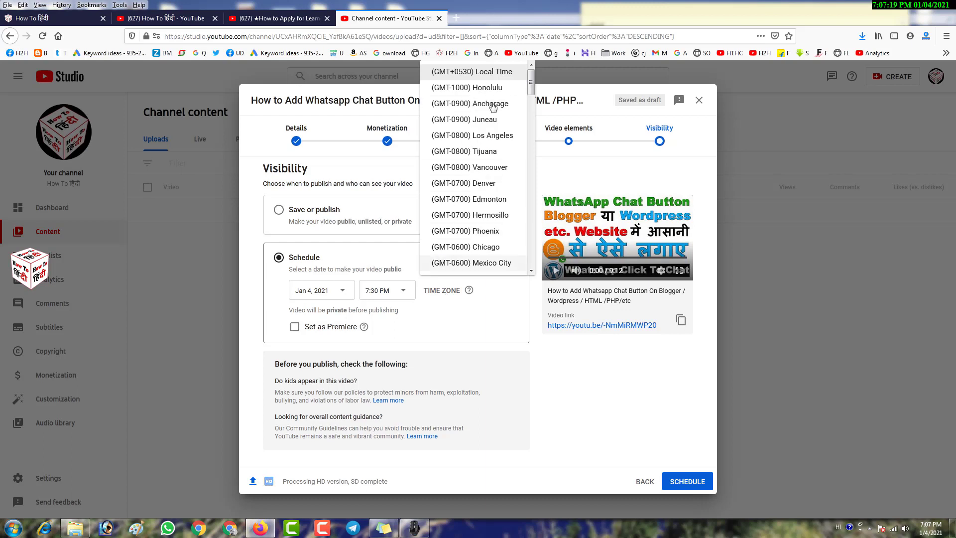
left_click(502, 320)
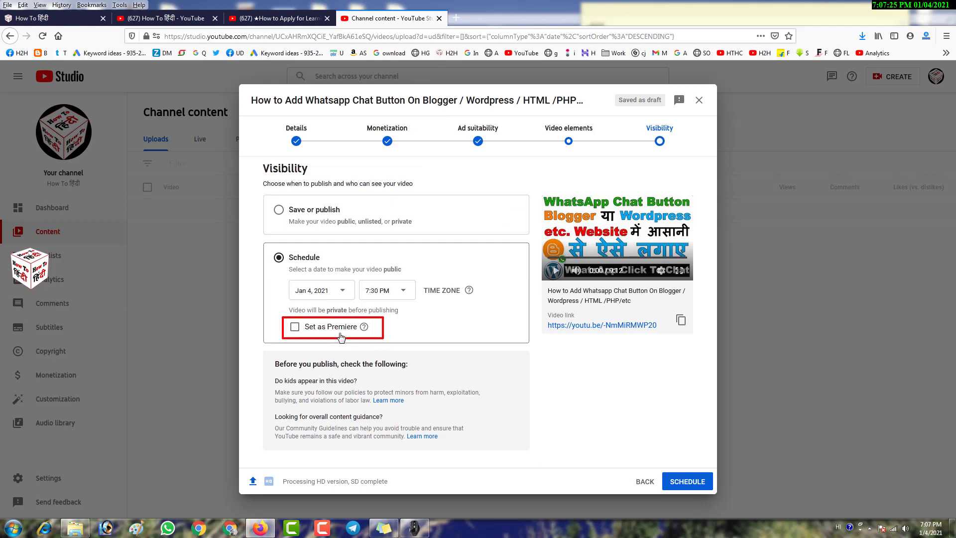
left_click(297, 329)
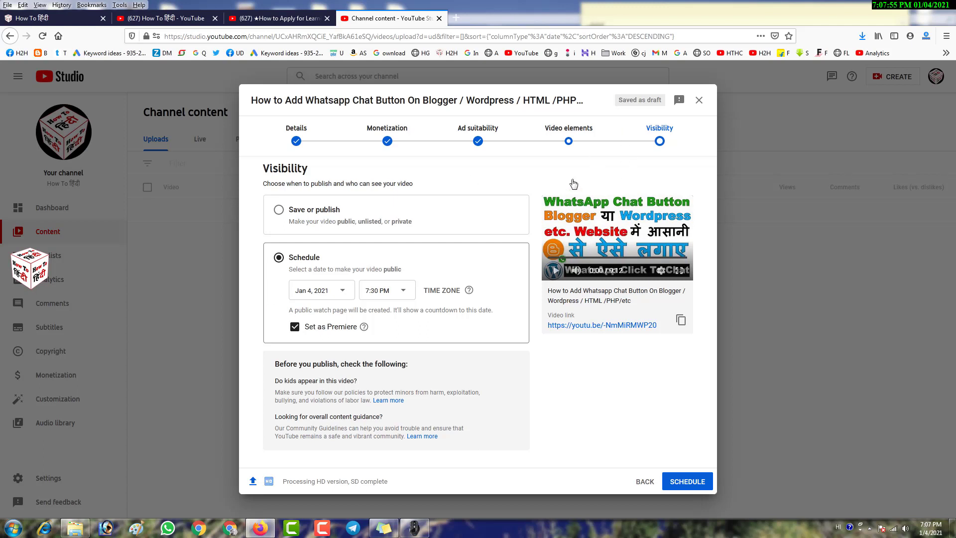
left_click(295, 329)
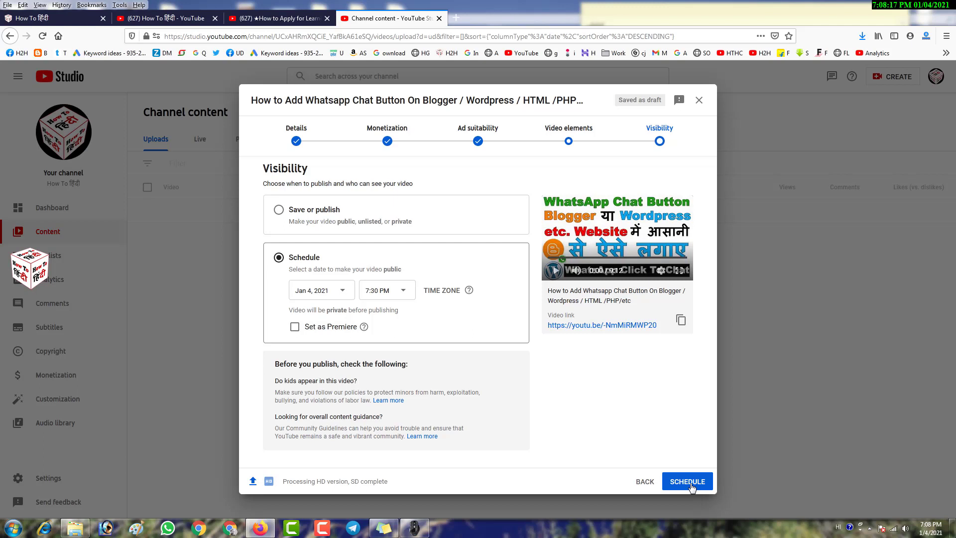
right_click(618, 325)
Step: Schedule the video, then open its link from the Video scheduled dialog in a new tab
left_click(568, 454)
left_click(683, 482)
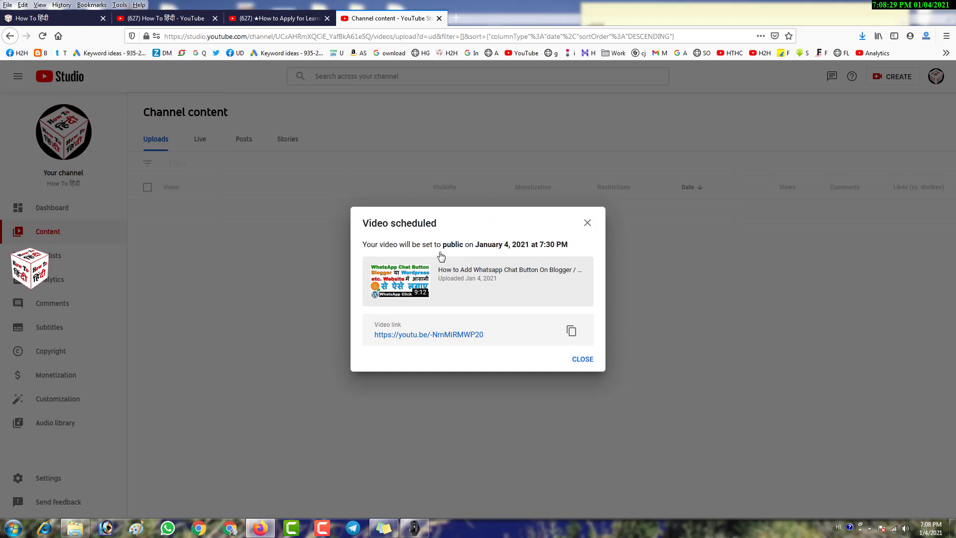
left_click_drag(373, 333, 505, 358)
right_click(460, 337)
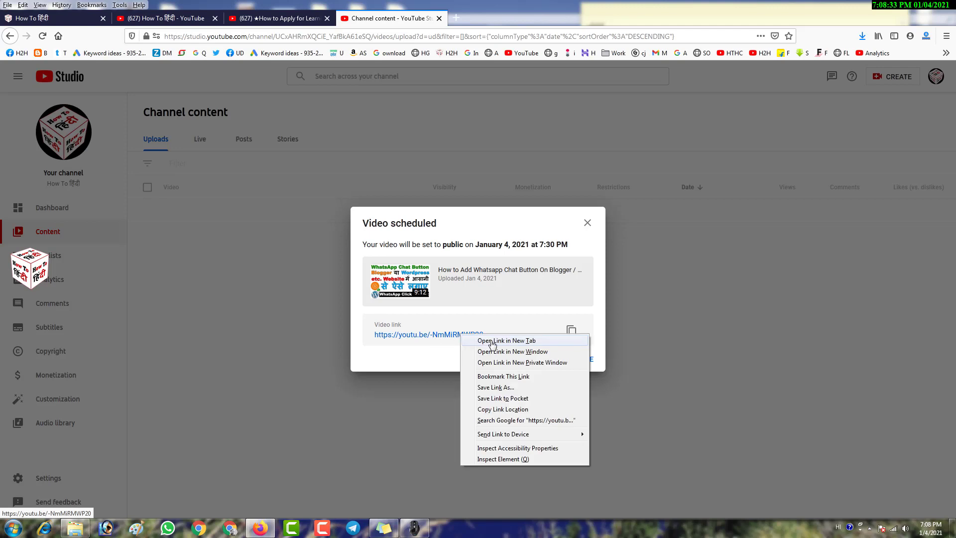
left_click(491, 341)
left_click(490, 18)
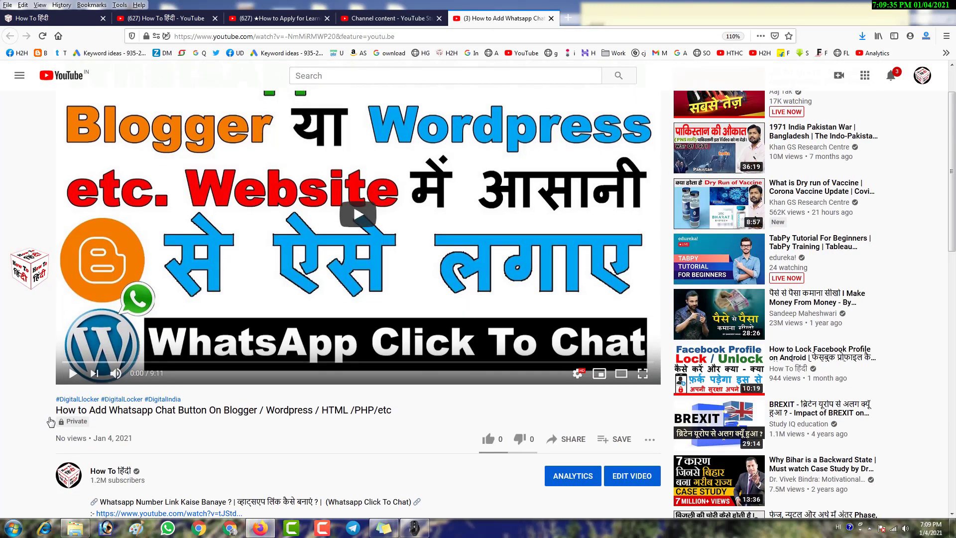
Step: Switch to the 'How to Apply for Learning/Driving License Online in India' video tab
left_click_drag(50, 419, 94, 427)
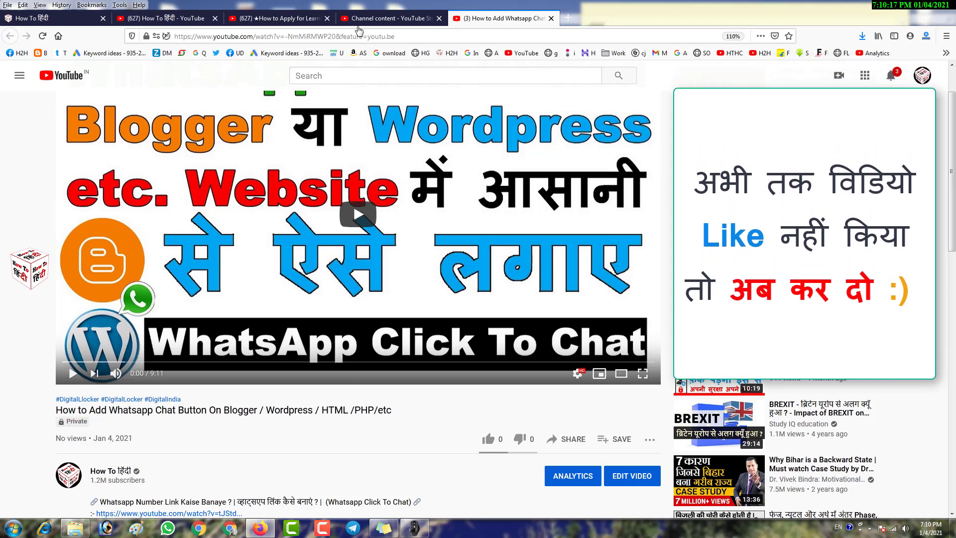
key("ctrl+shift+Tab")
key("ctrl+shift+Tab")
Step: Like the Learning/Driving License video, then subscribe to its channel with the bell set to All notifications
scroll(383, 182, "down", 3)
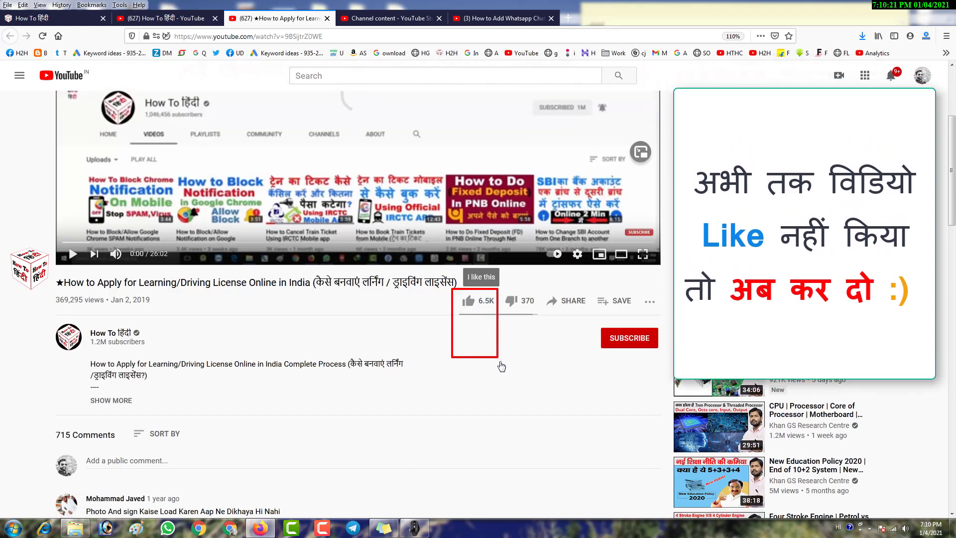
left_click(470, 312)
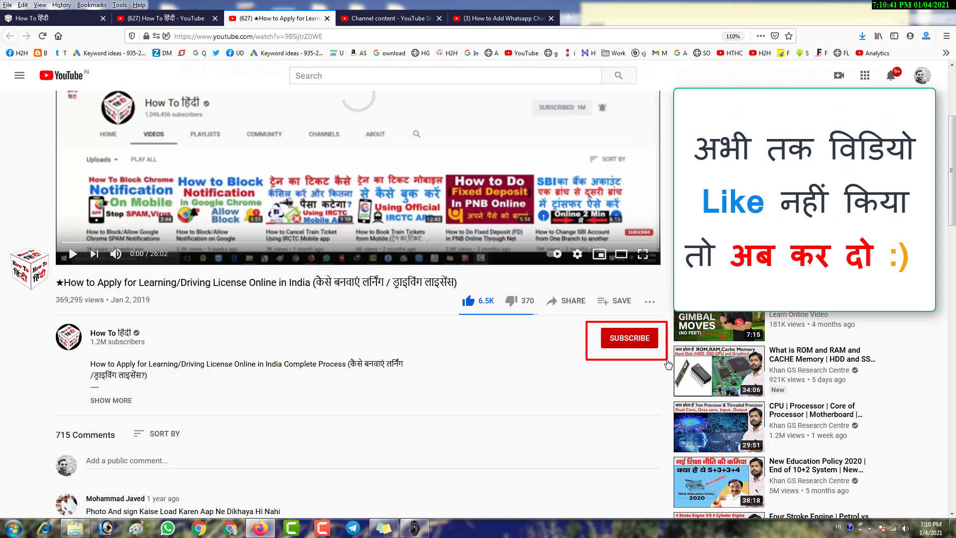
left_click(631, 338)
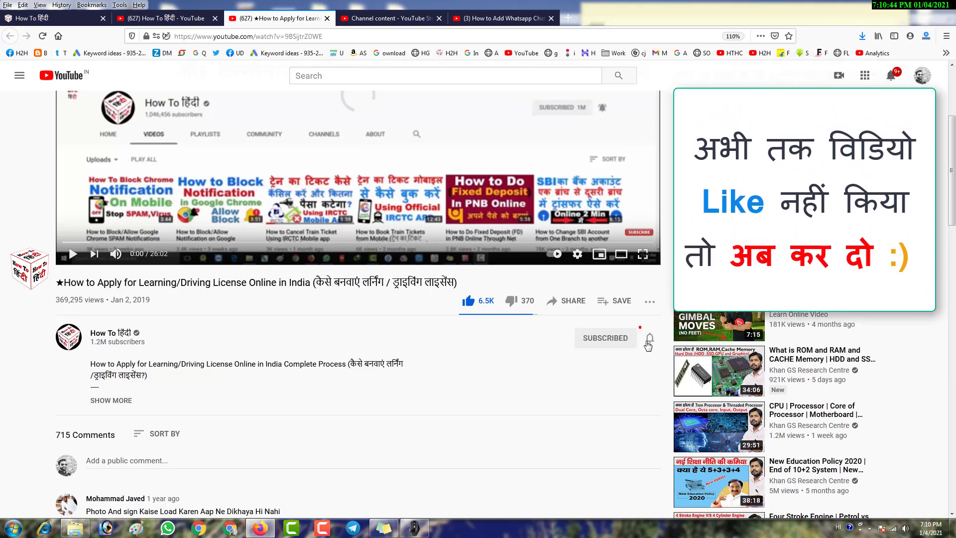
left_click(648, 342)
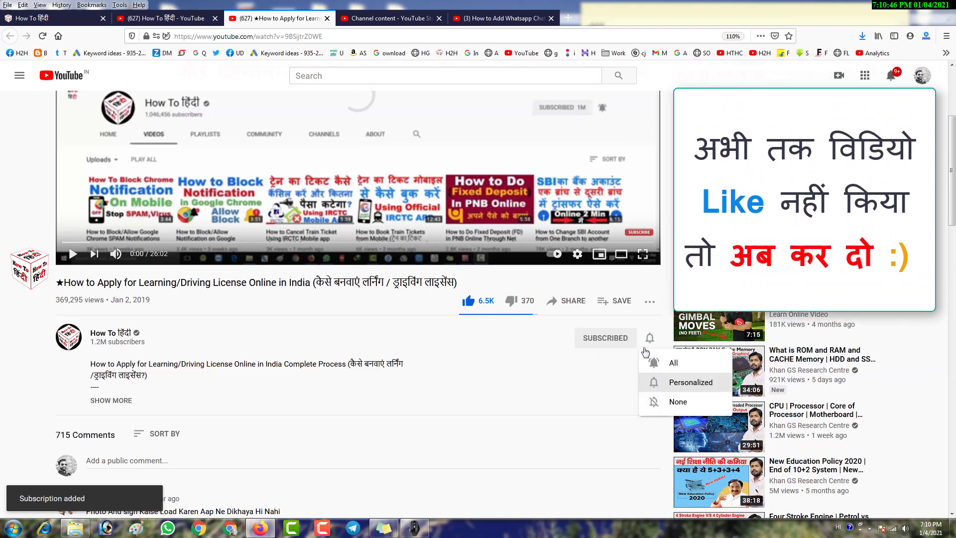
left_click(642, 361)
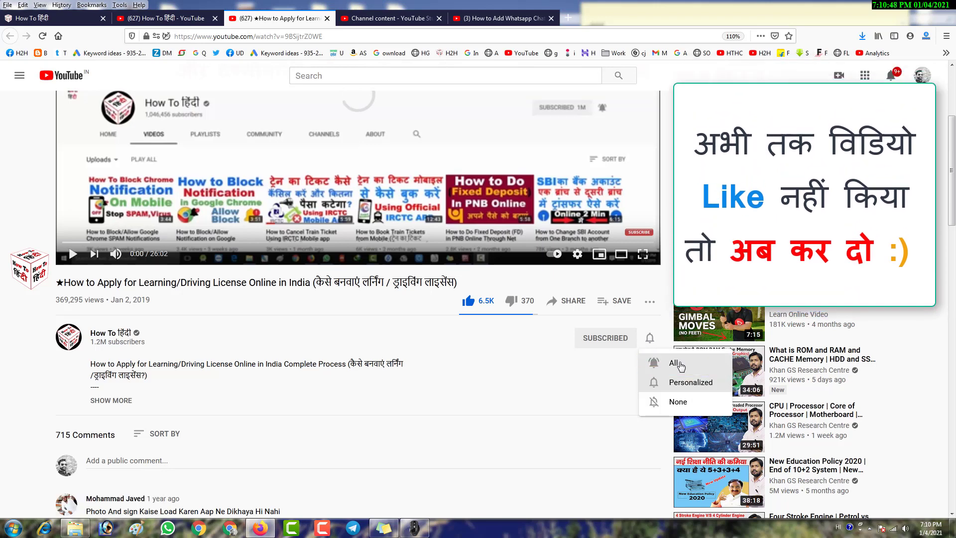